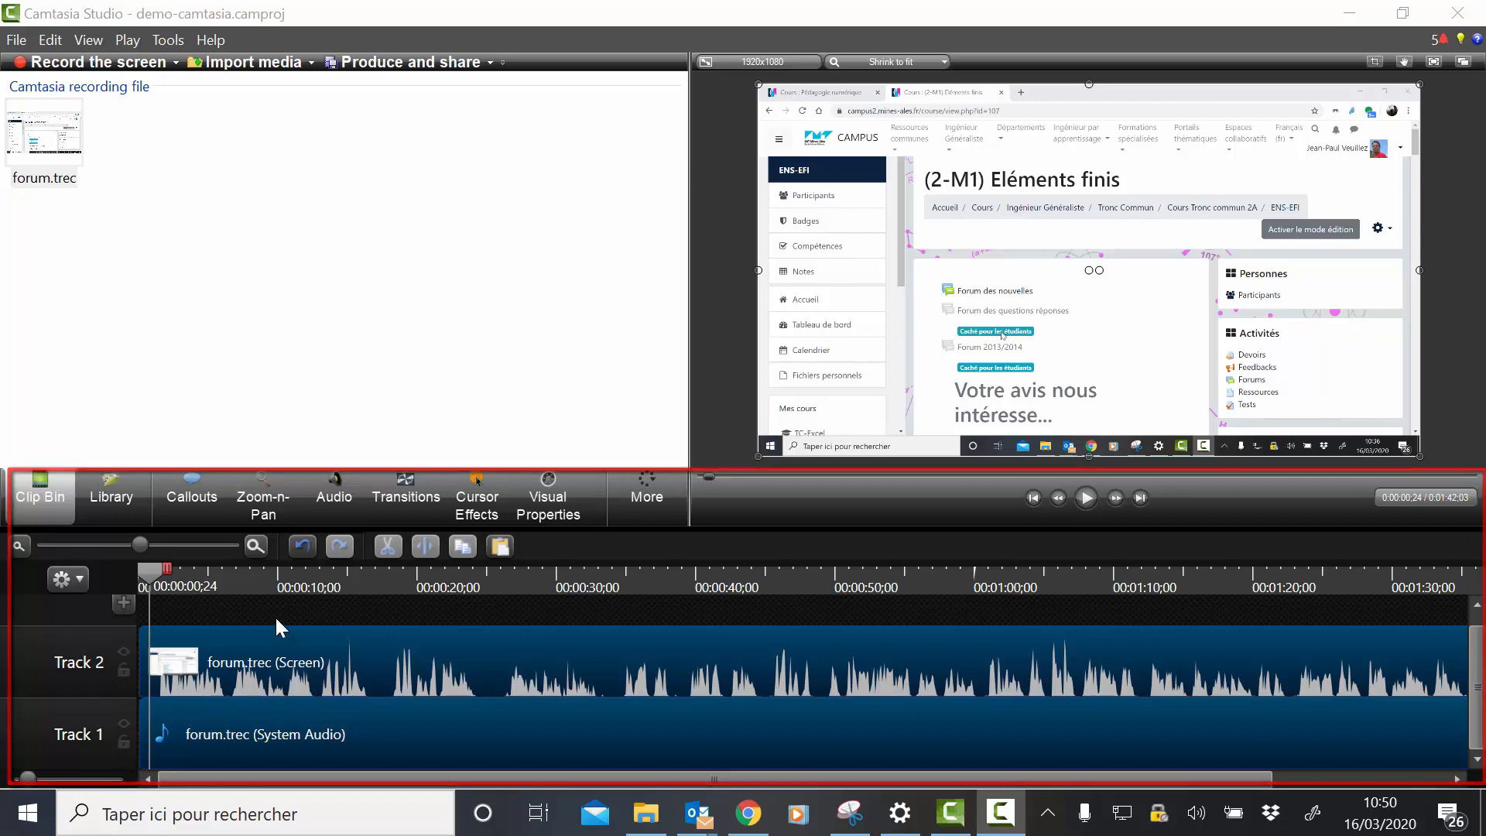
# - Delete the system audio clip from Track 1 and move the forum.trec screen clip from Track 2 down to Track 1
pyautogui.click(405, 736)
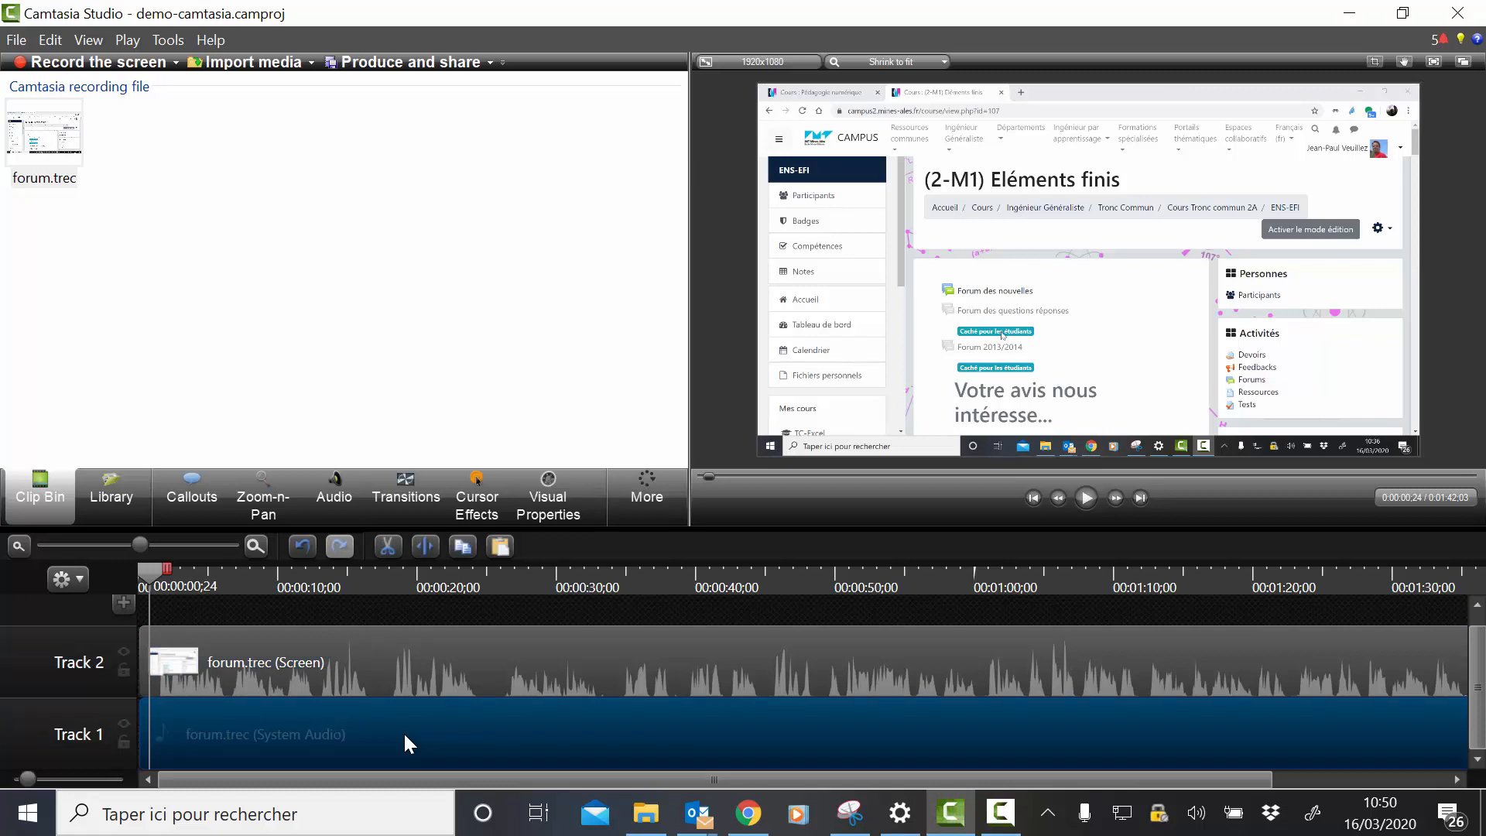
pyautogui.press('Delete')
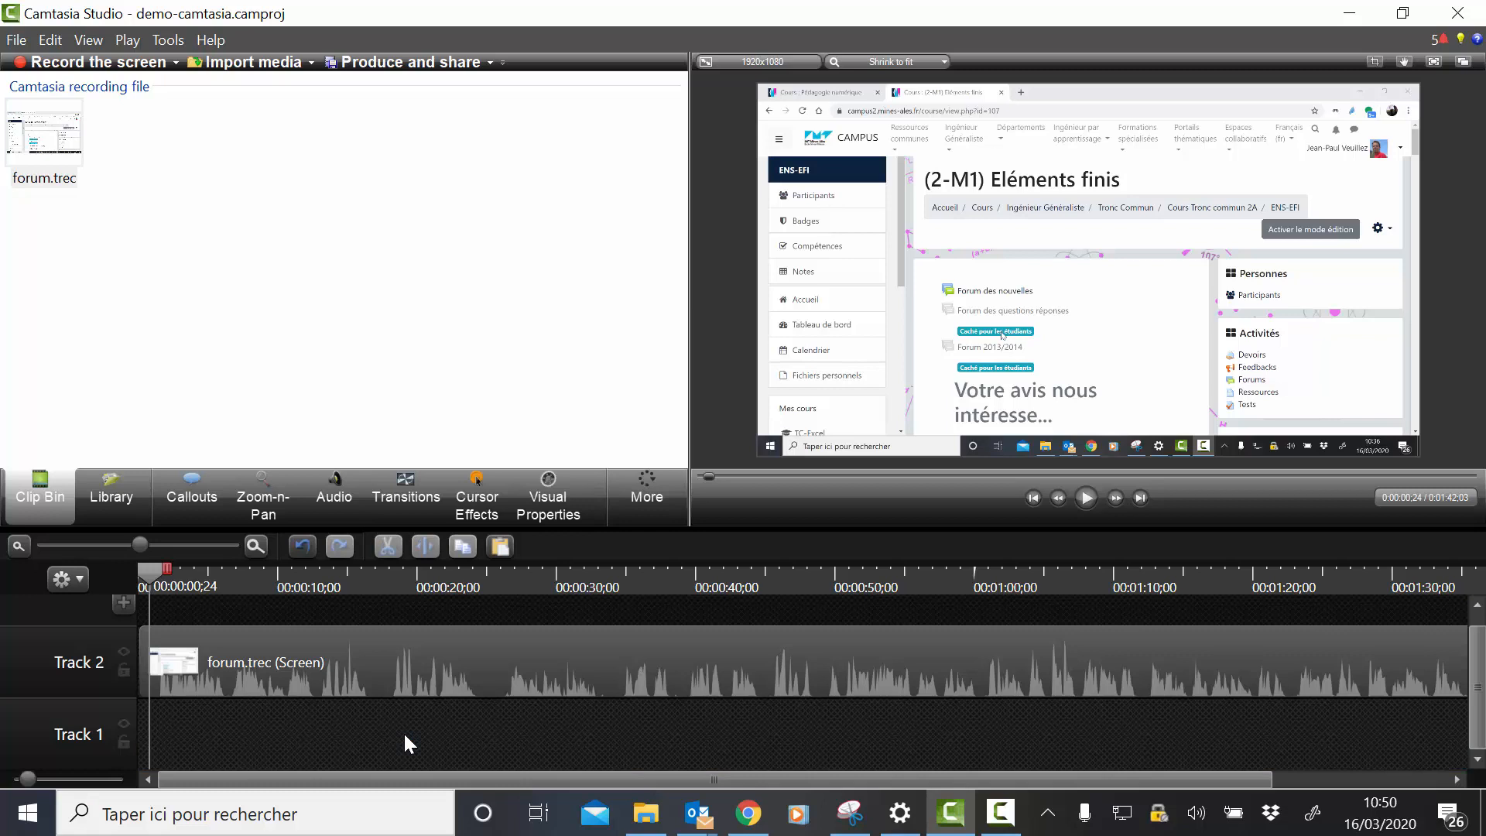
pyautogui.click(414, 667)
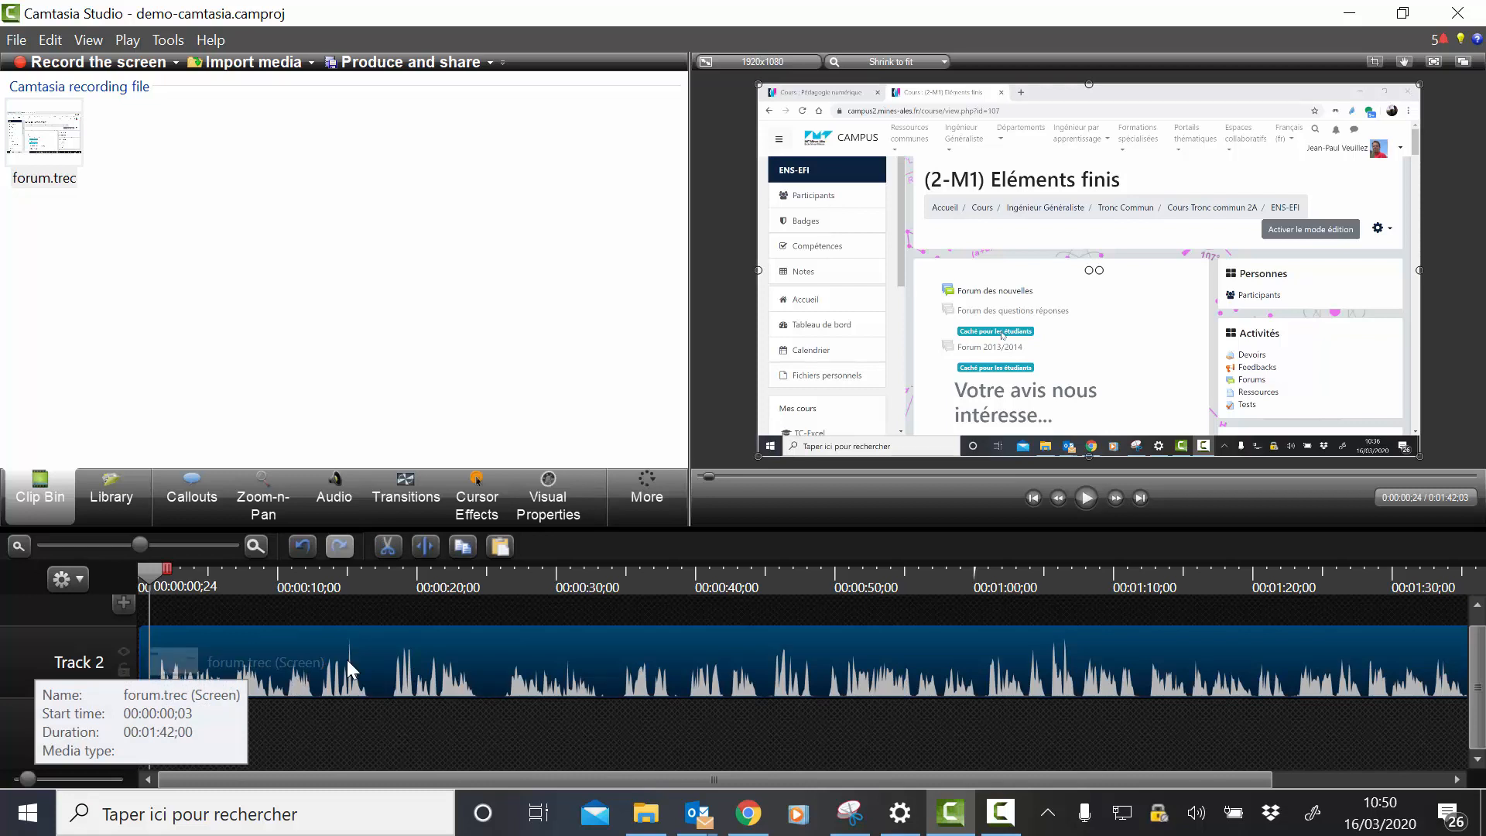
pyautogui.moveTo(347, 660); pyautogui.dragTo(328, 755)
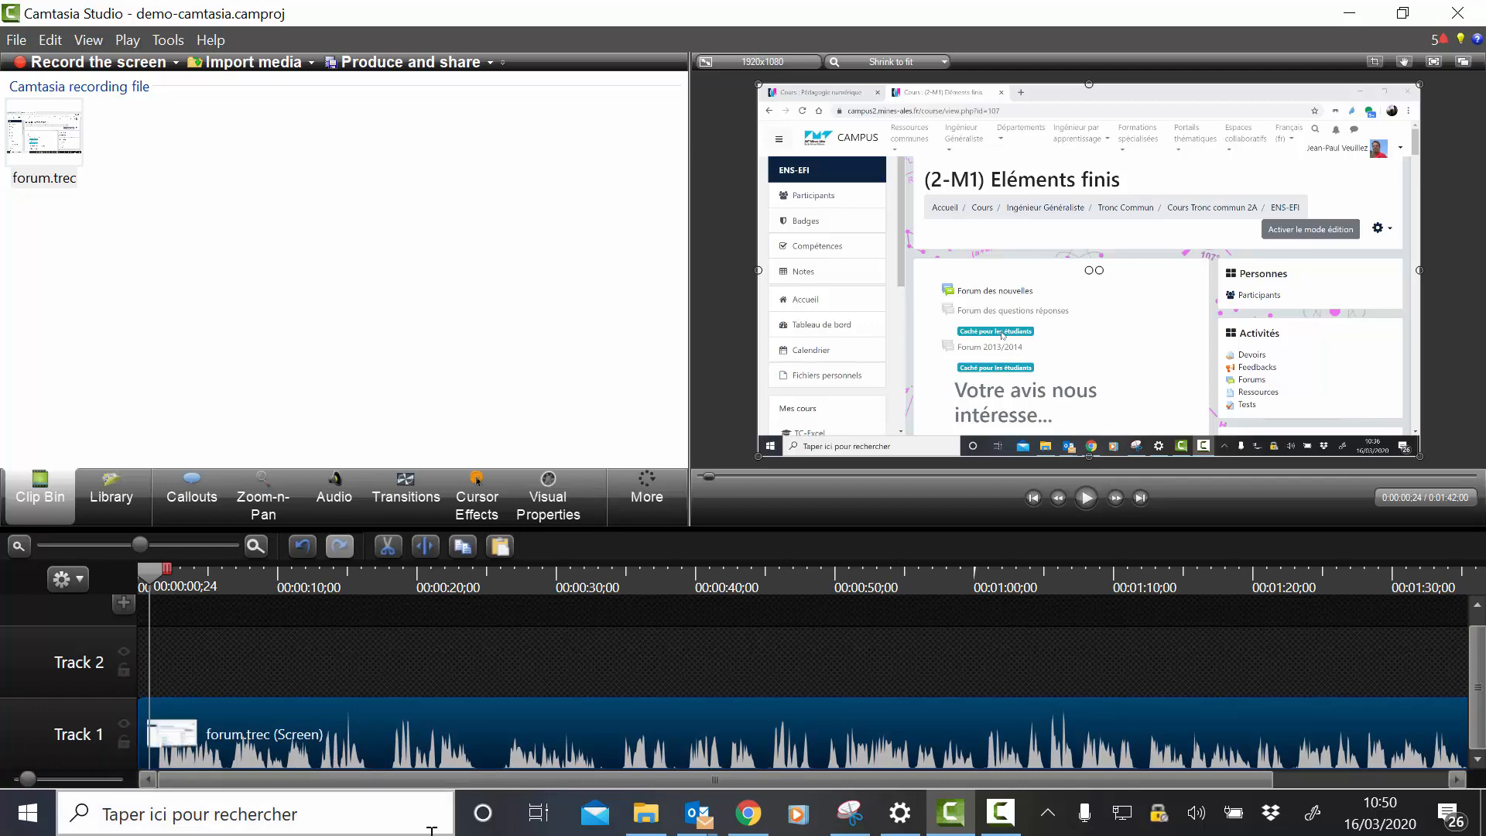
# - Split the forum.trec screen clip on Track 1 at 00:00:06;07 and again at 00:00:17;09
pyautogui.click(1087, 498)
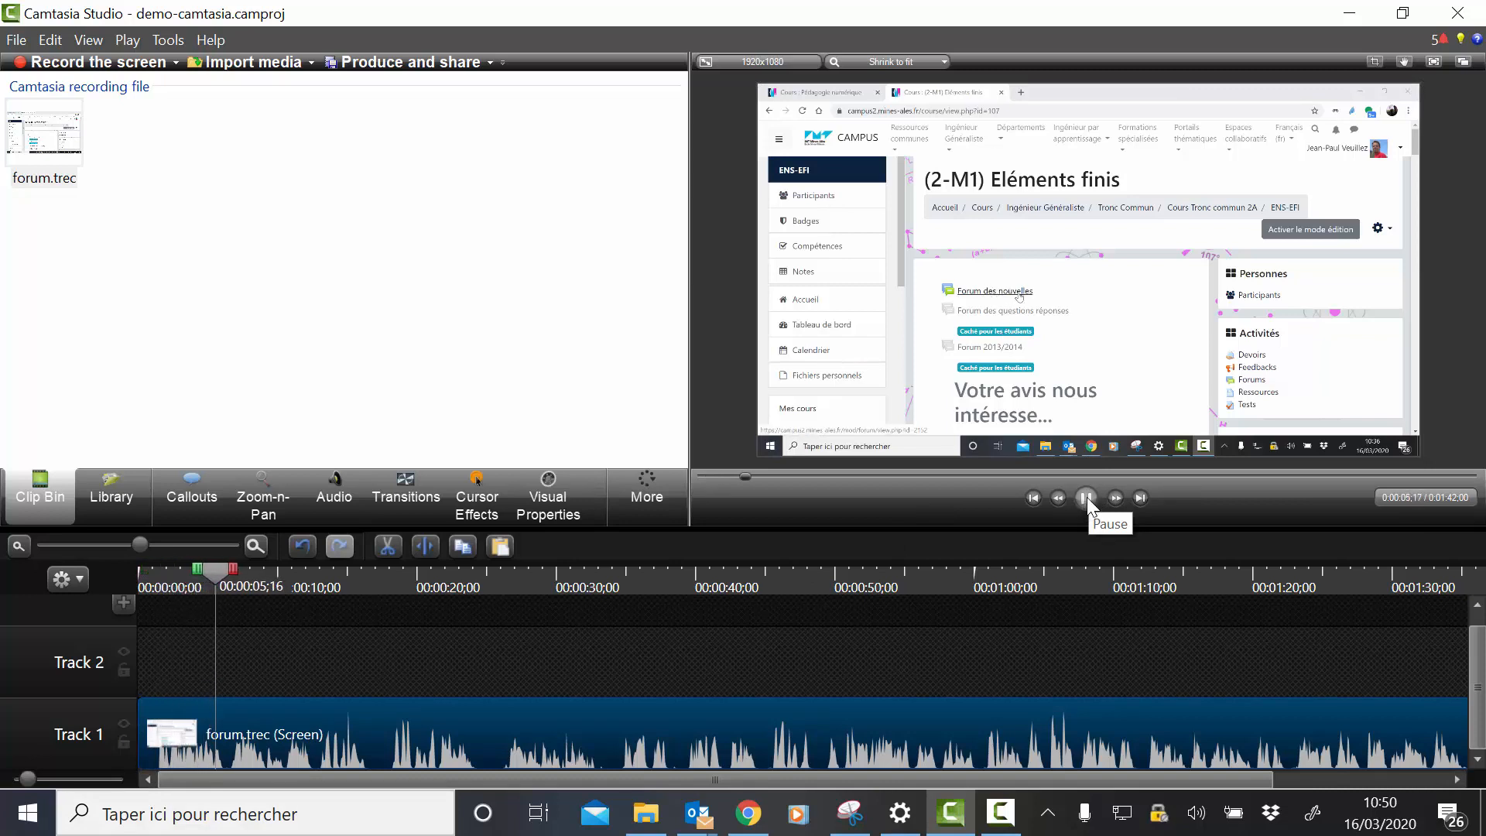
pyautogui.click(1086, 497)
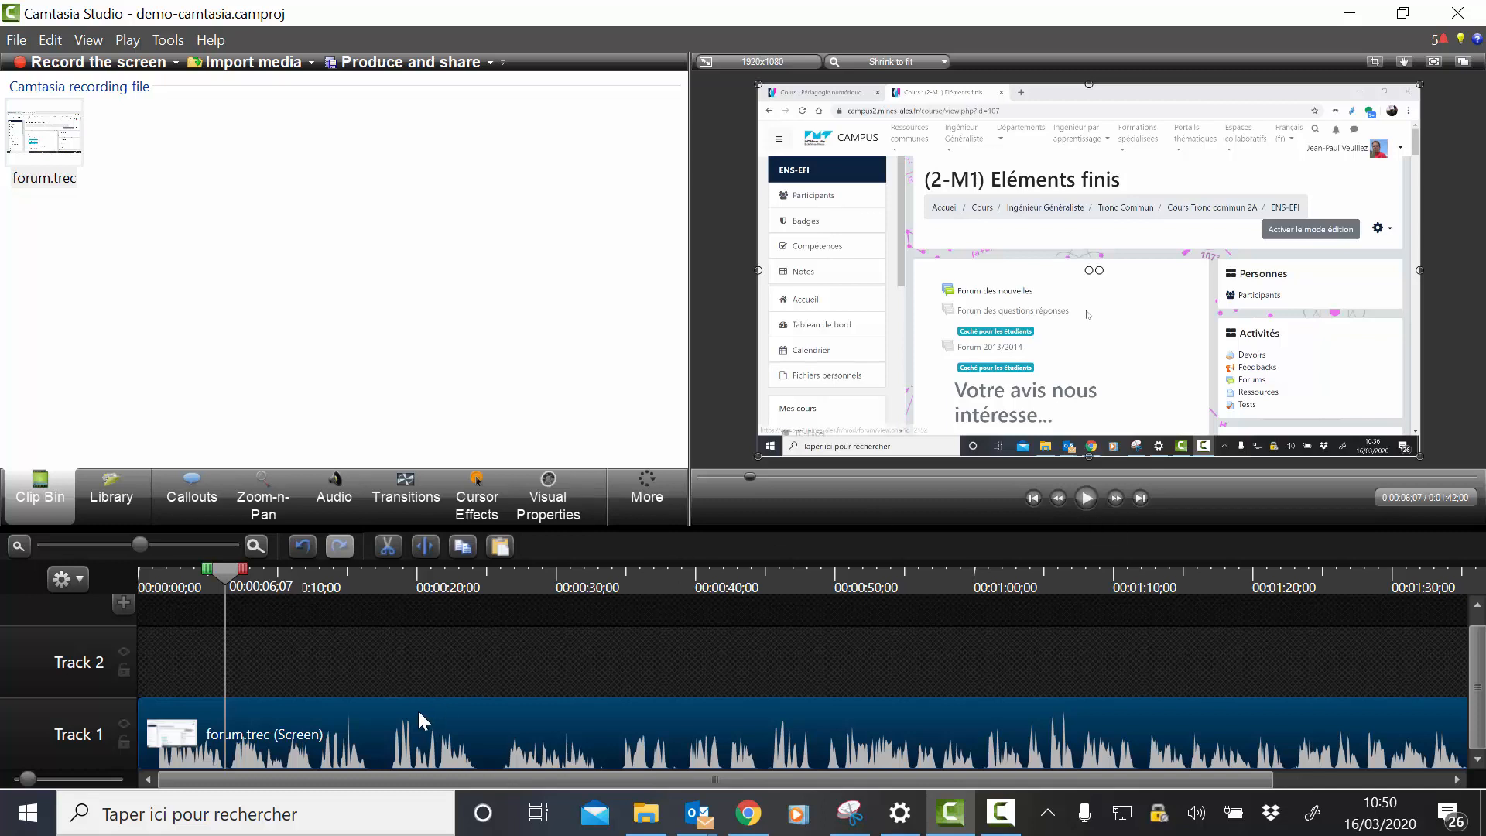
pyautogui.click(426, 547)
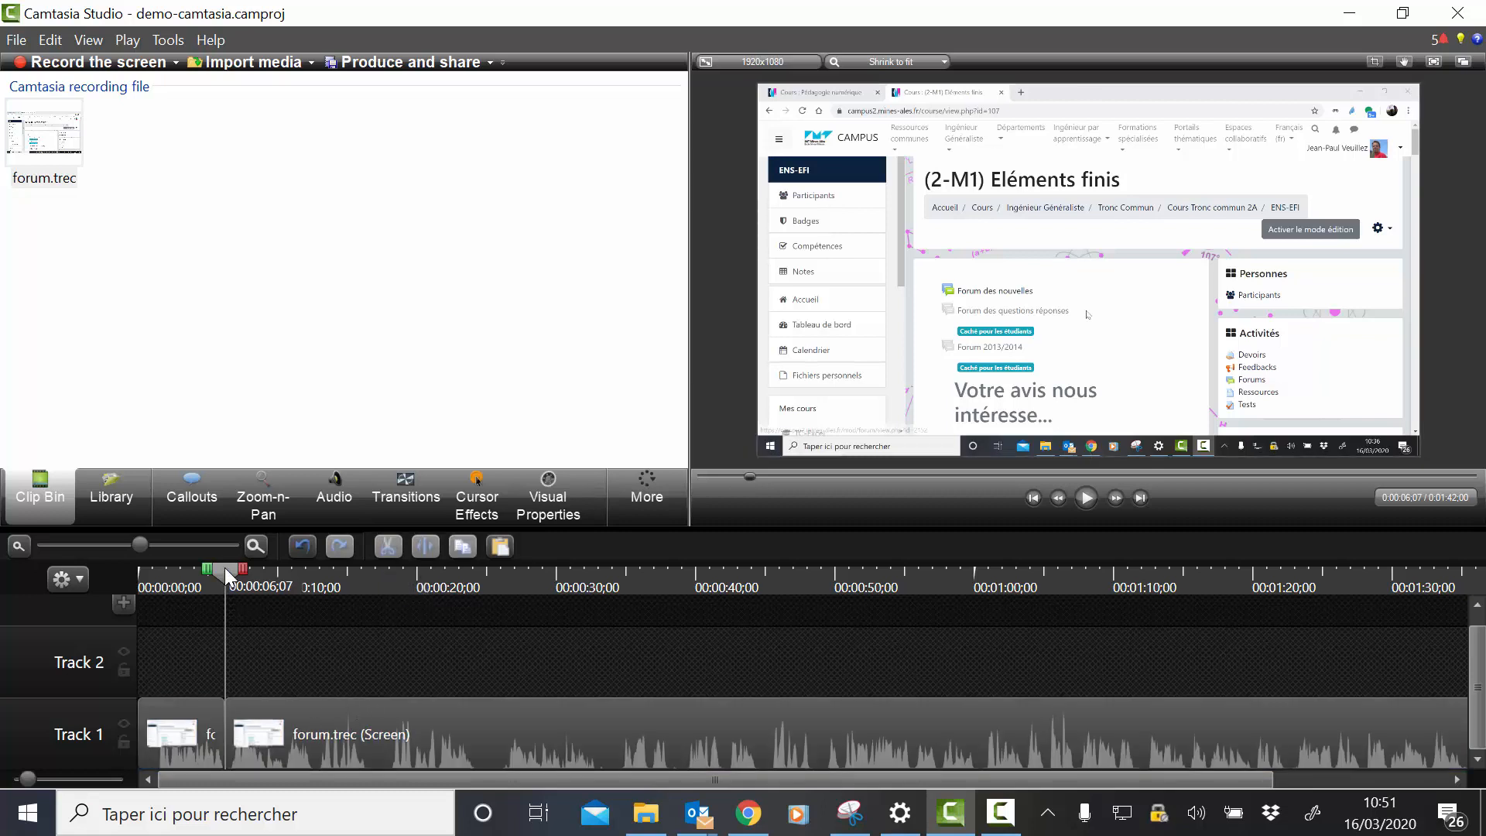
pyautogui.moveTo(228, 577); pyautogui.dragTo(382, 592)
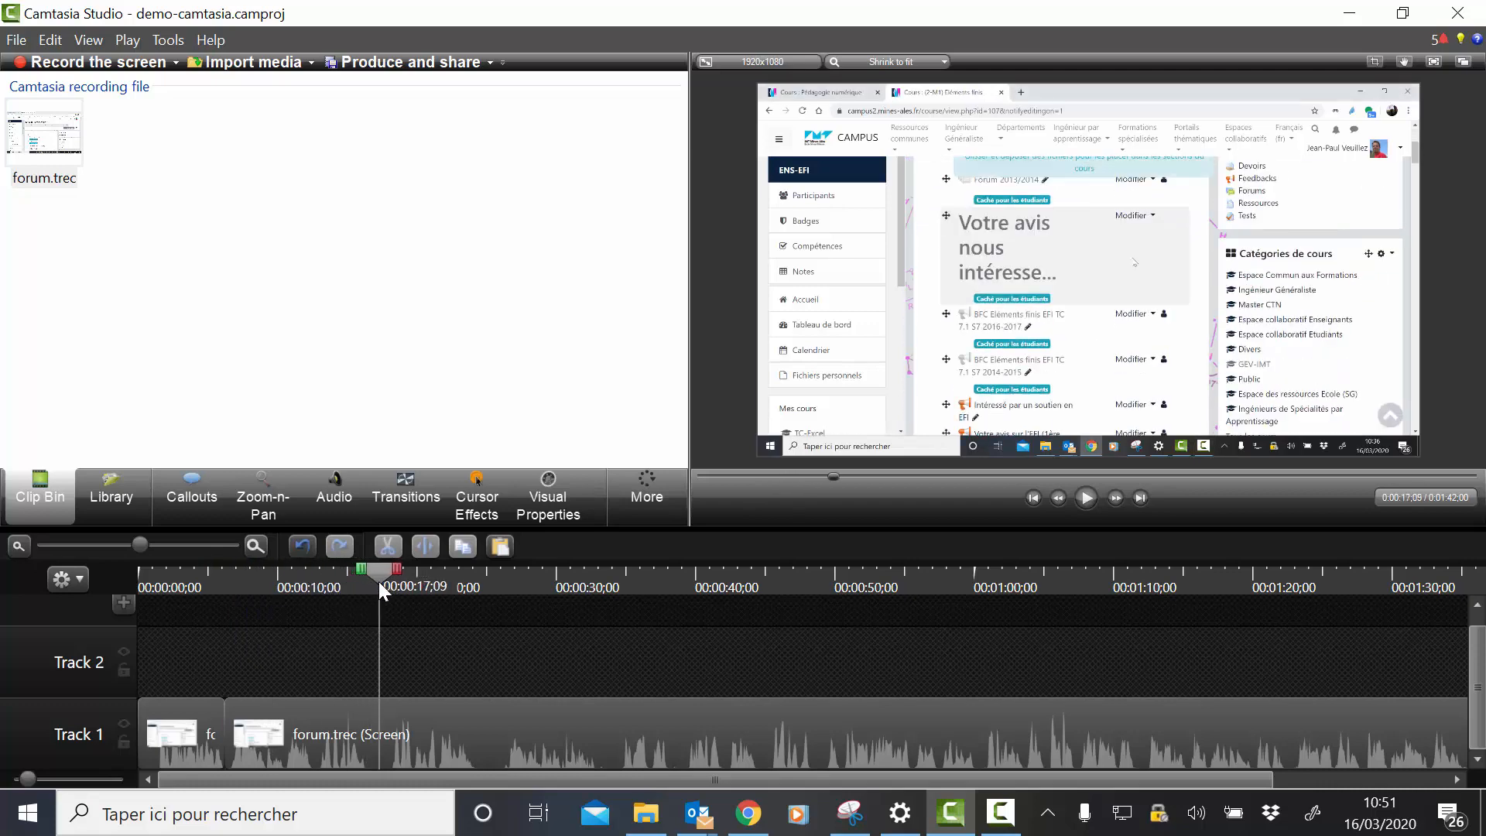
pyautogui.click(310, 720)
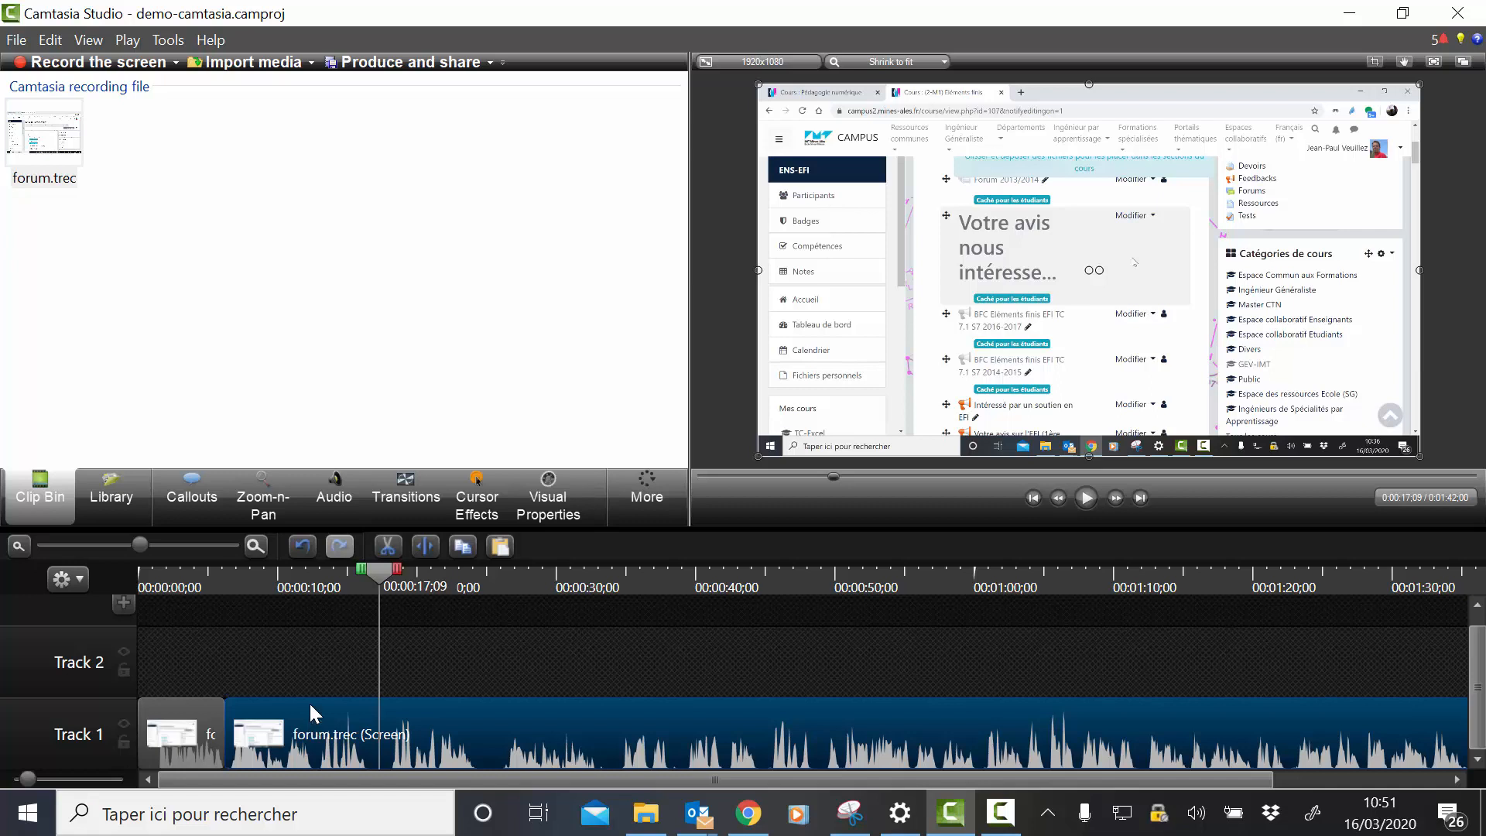
pyautogui.click(425, 548)
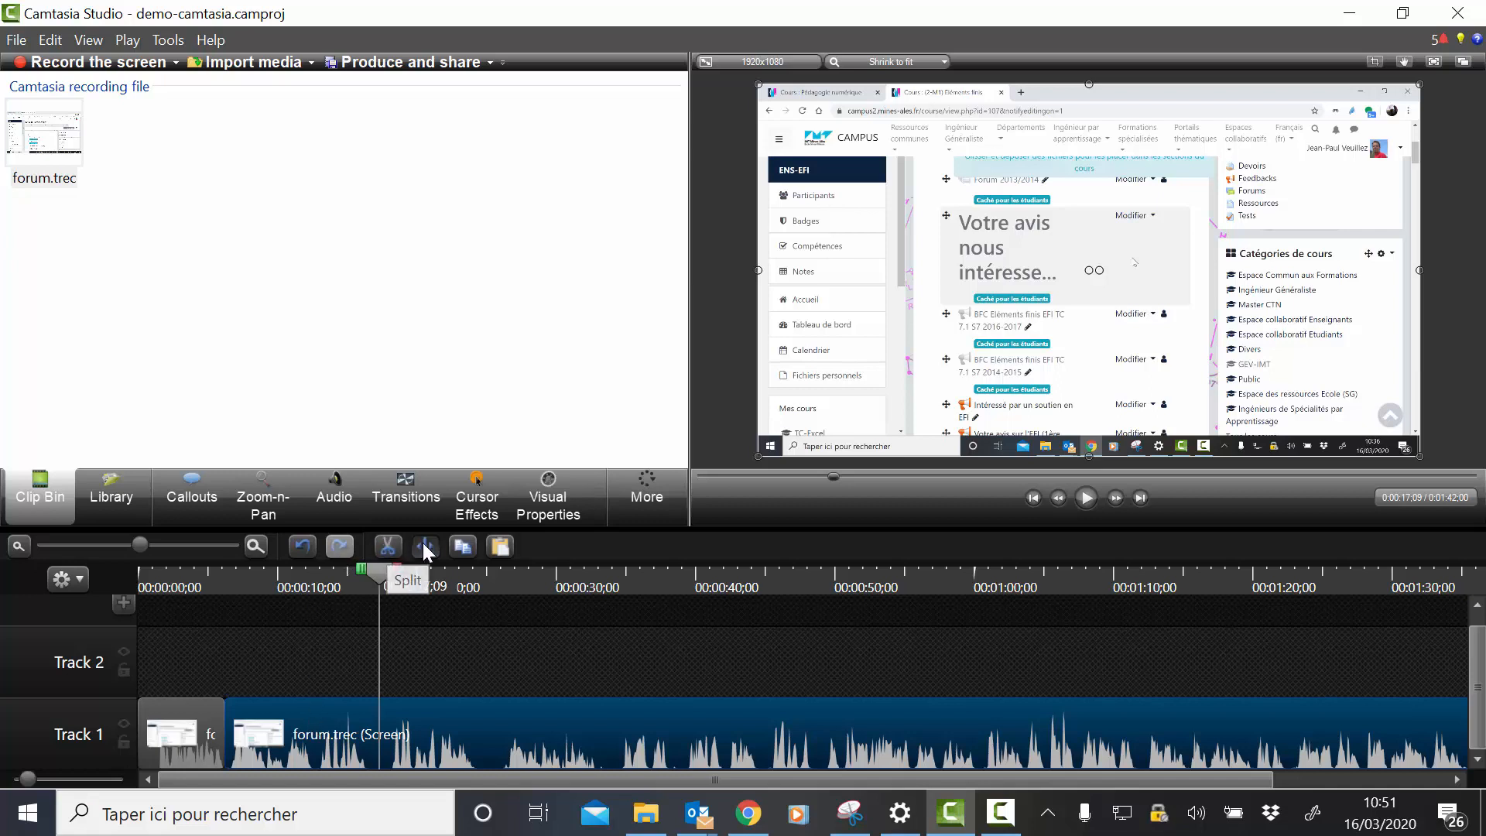
# - Delete the middle segment between the two splits and close the gap by moving the remaining clip against the first segment
pyautogui.click(295, 749)
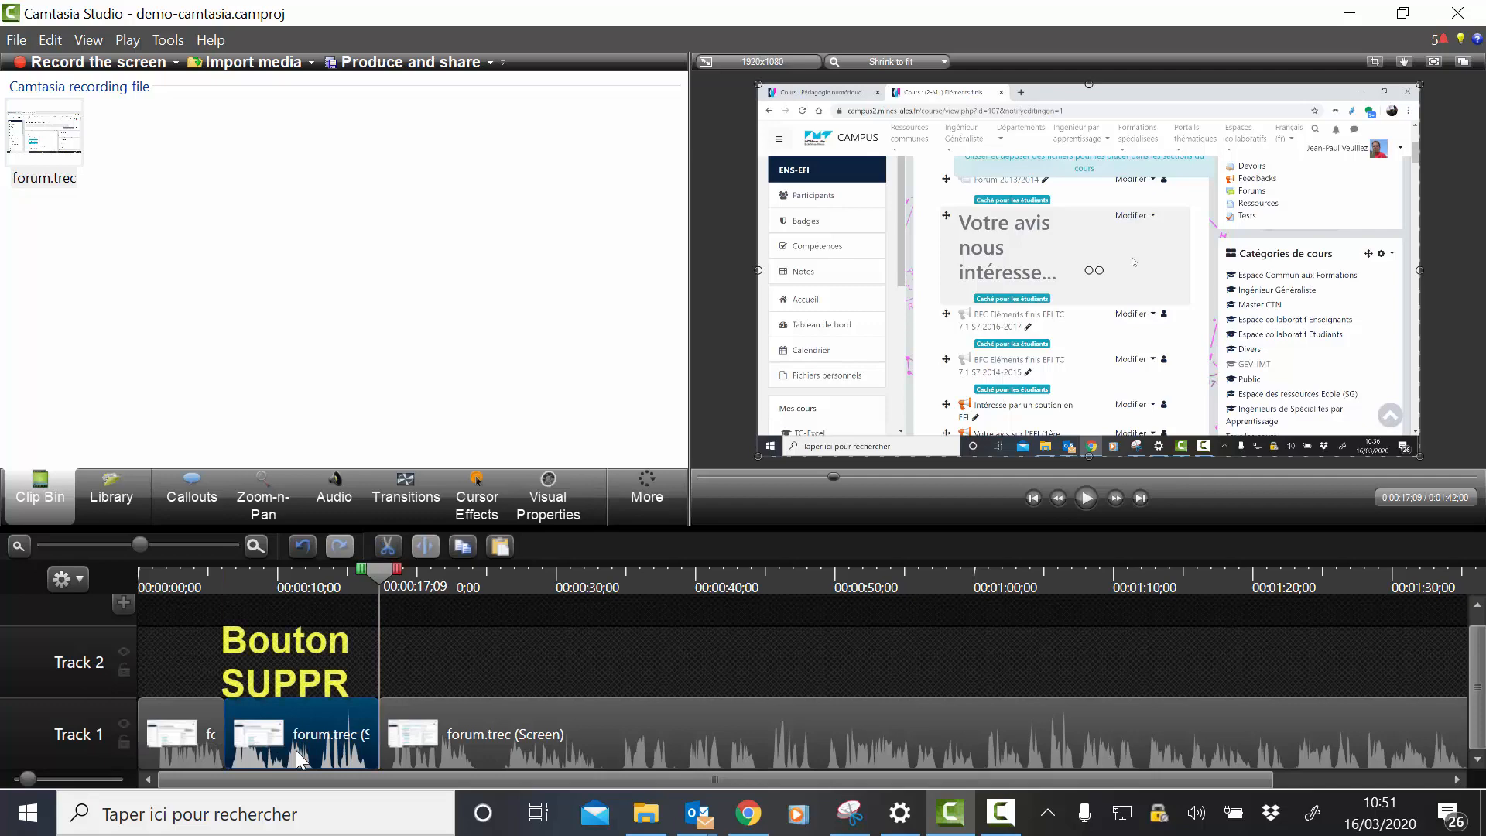
pyautogui.press('Delete')
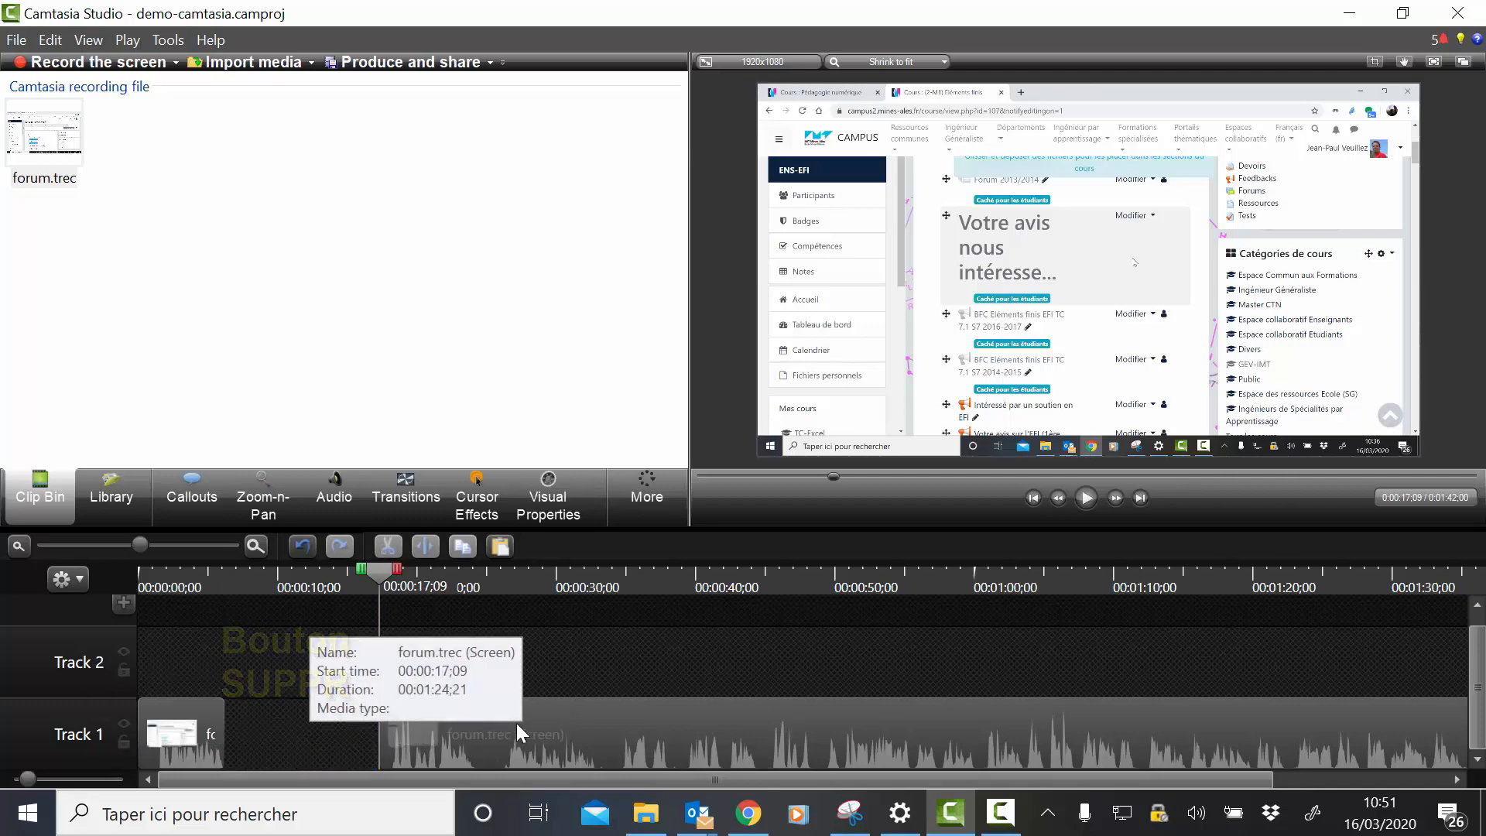
pyautogui.moveTo(517, 723); pyautogui.dragTo(296, 753)
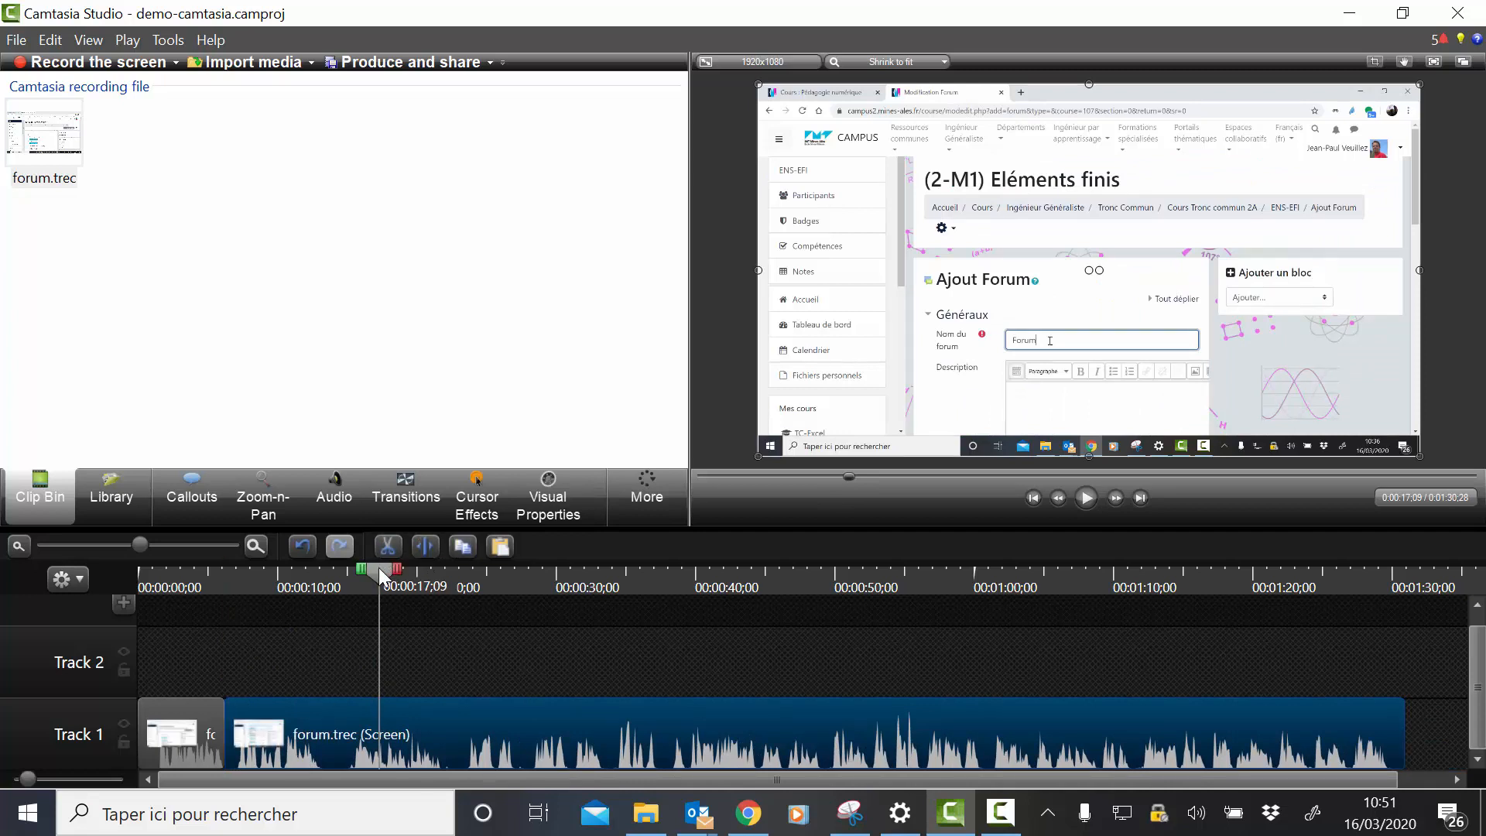
# - Add a red Sketch Motion oval callout on Track 2 at 00:00:27;01
pyautogui.moveTo(378, 568); pyautogui.dragTo(513, 592)
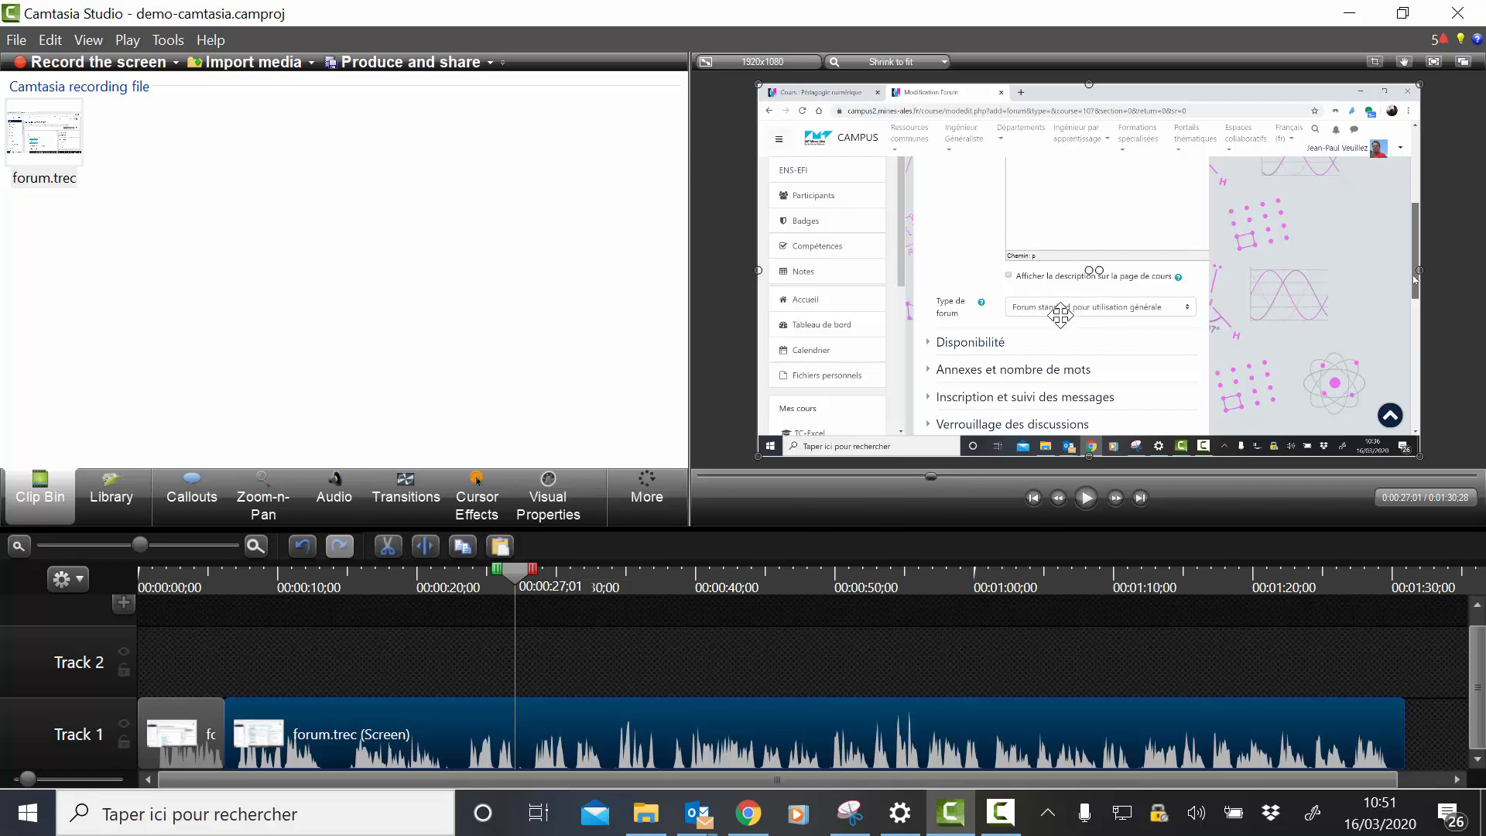
pyautogui.click(193, 504)
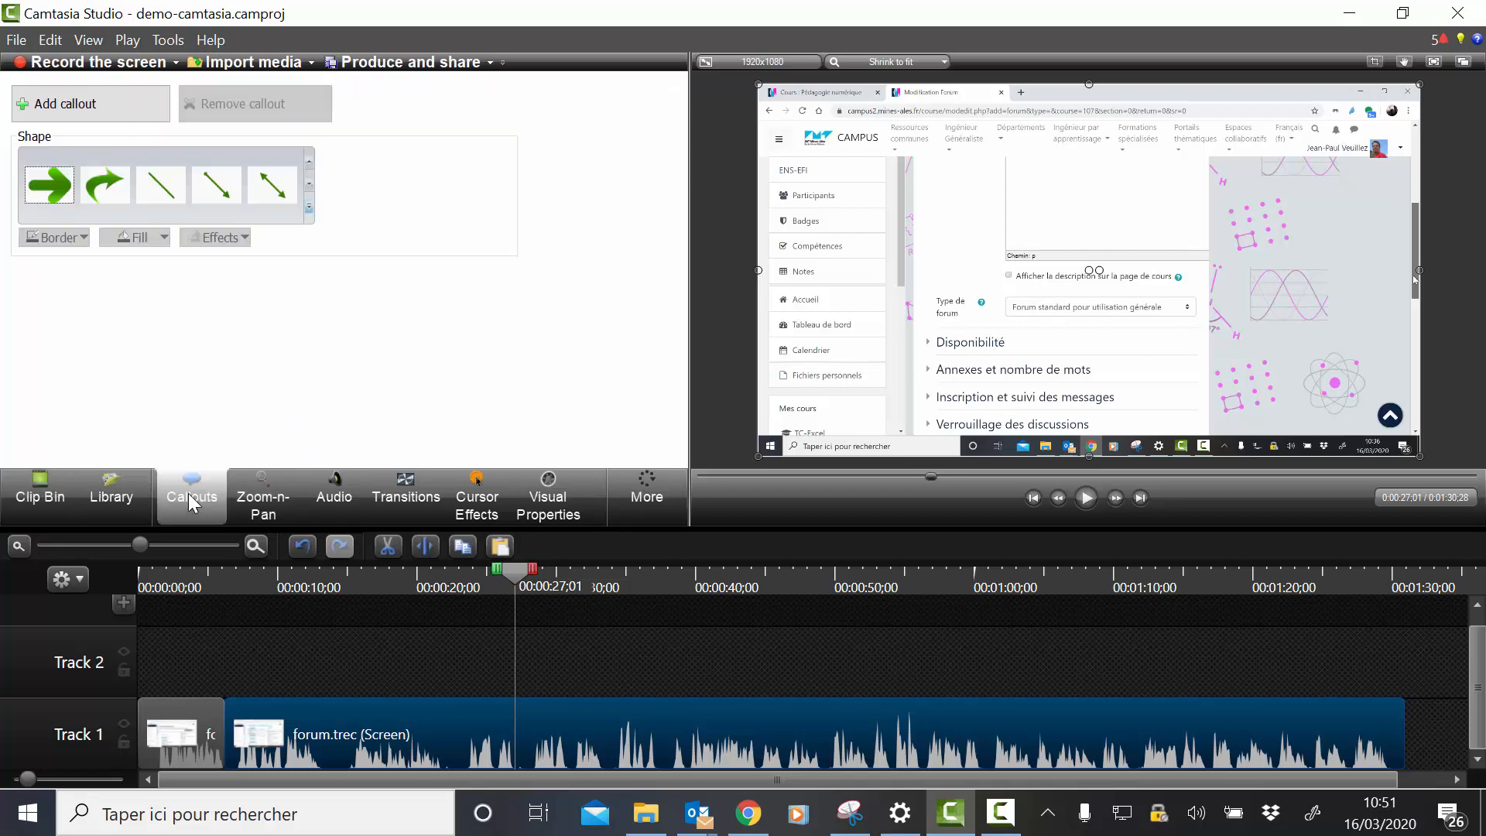
pyautogui.click(309, 208)
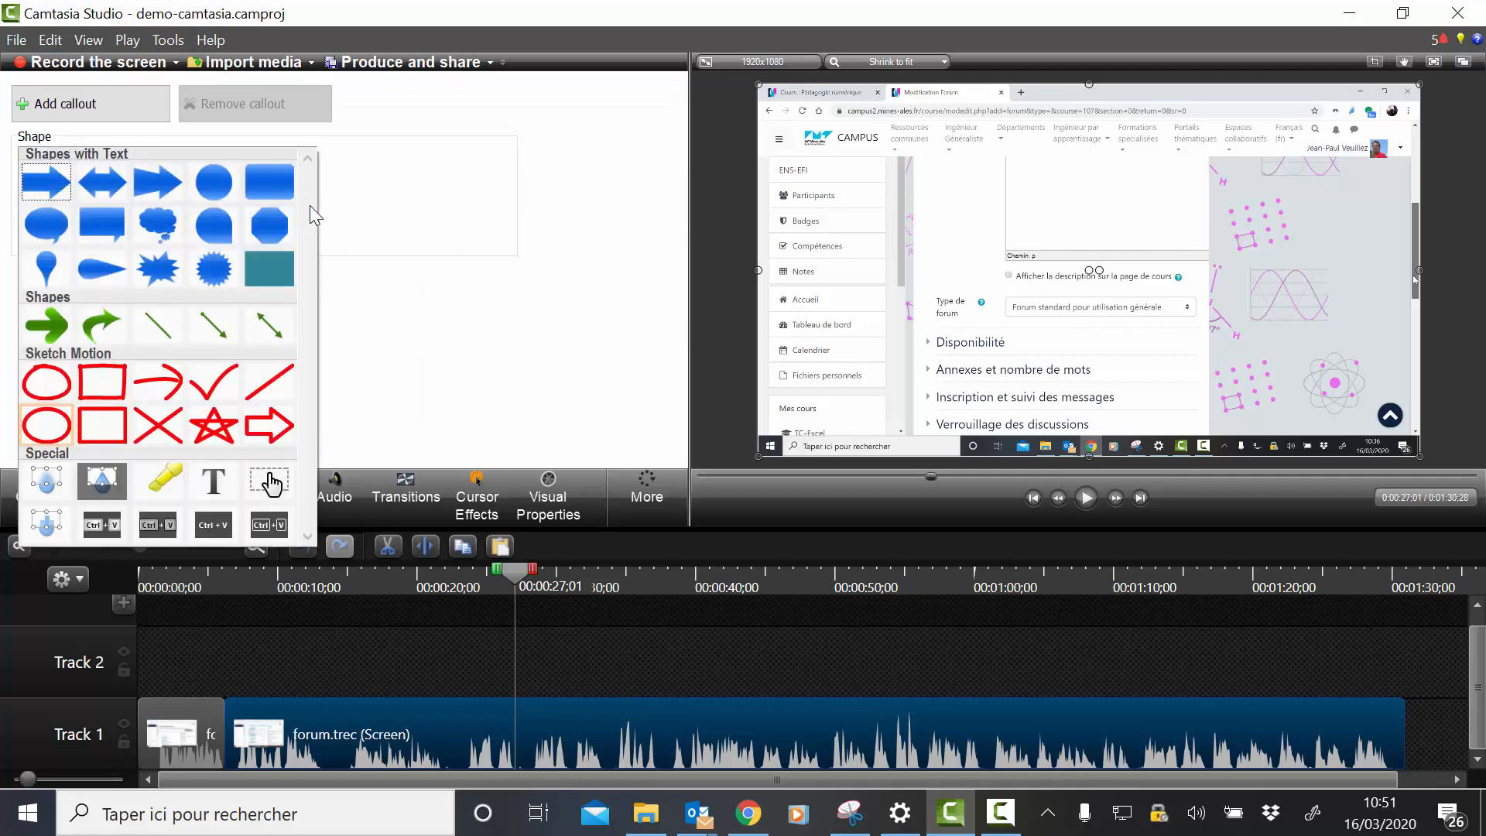
pyautogui.click(48, 425)
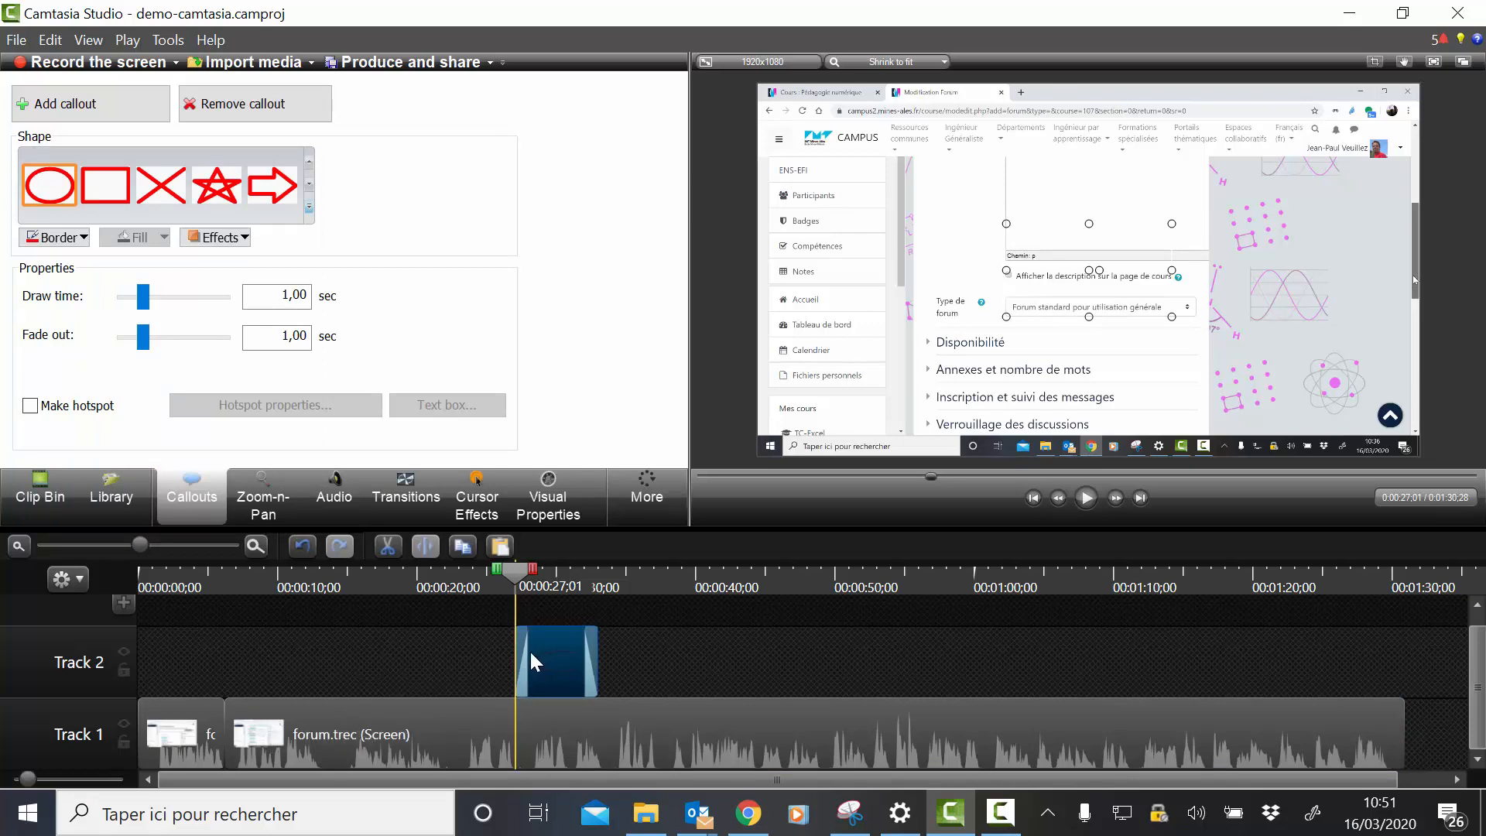
# - Shift the oval callout to start at 00:00:26;01, and flatten, move and widen the oval to surround the Type de forum field
pyautogui.moveTo(530, 649); pyautogui.dragTo(517, 653)
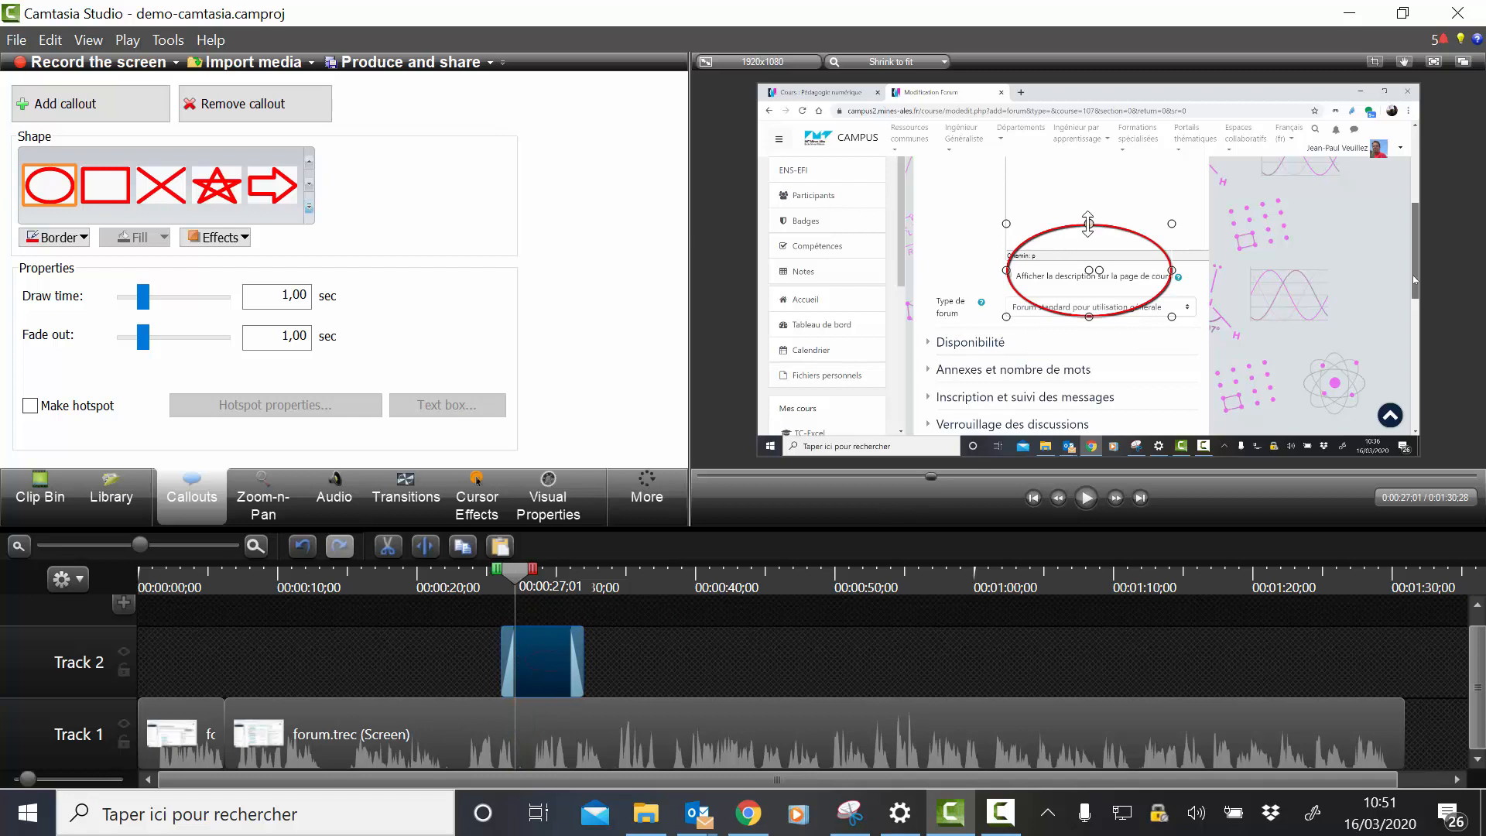
pyautogui.moveTo(1089, 223); pyautogui.dragTo(1054, 325)
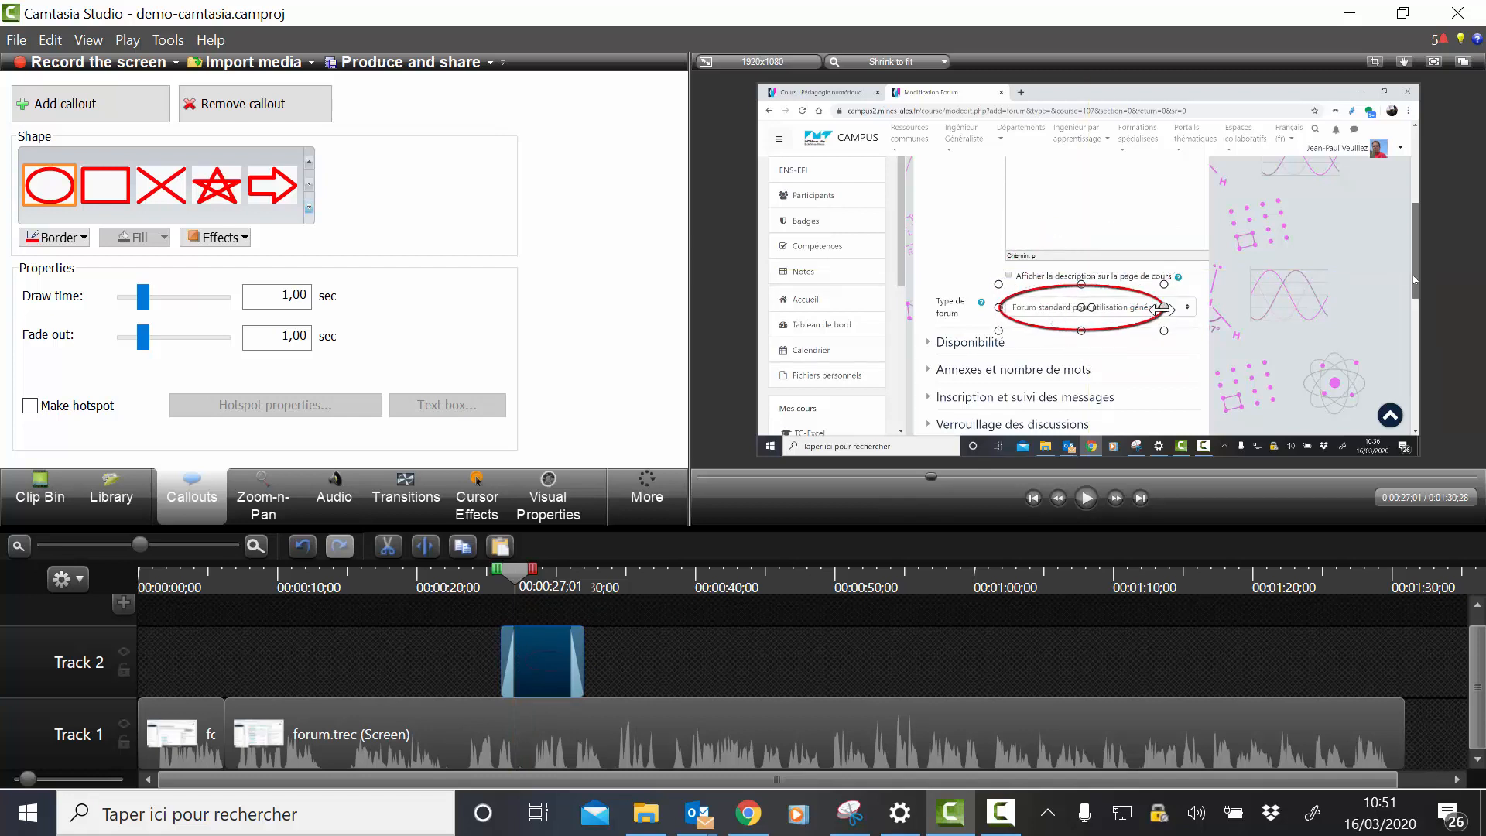
pyautogui.moveTo(1165, 307); pyautogui.dragTo(1202, 307)
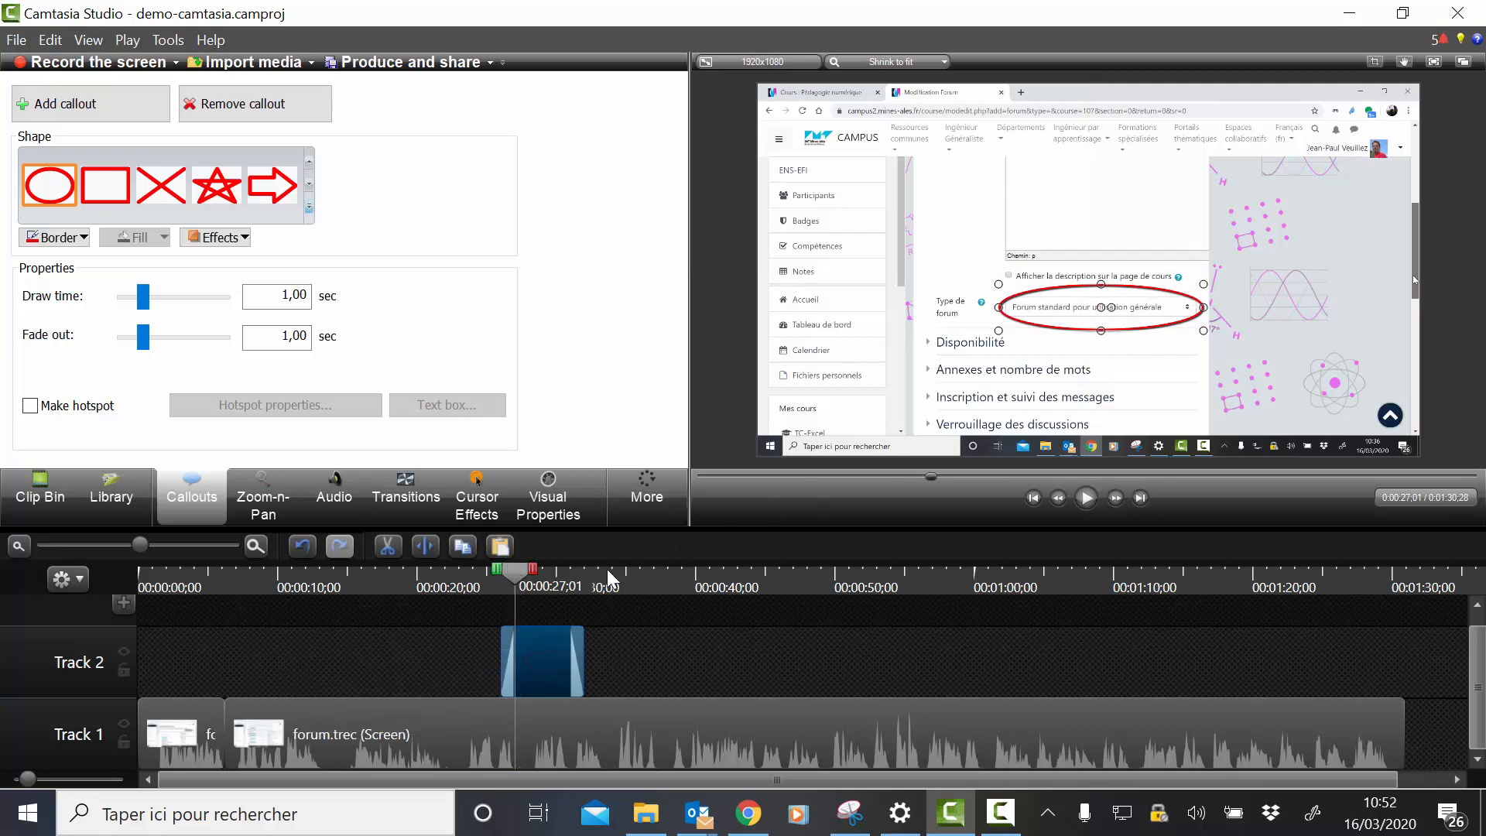
# - Play the callout from 00:00:26;01 to 00:00:30;01 and move the oval up onto the Type de forum field
pyautogui.click(504, 586)
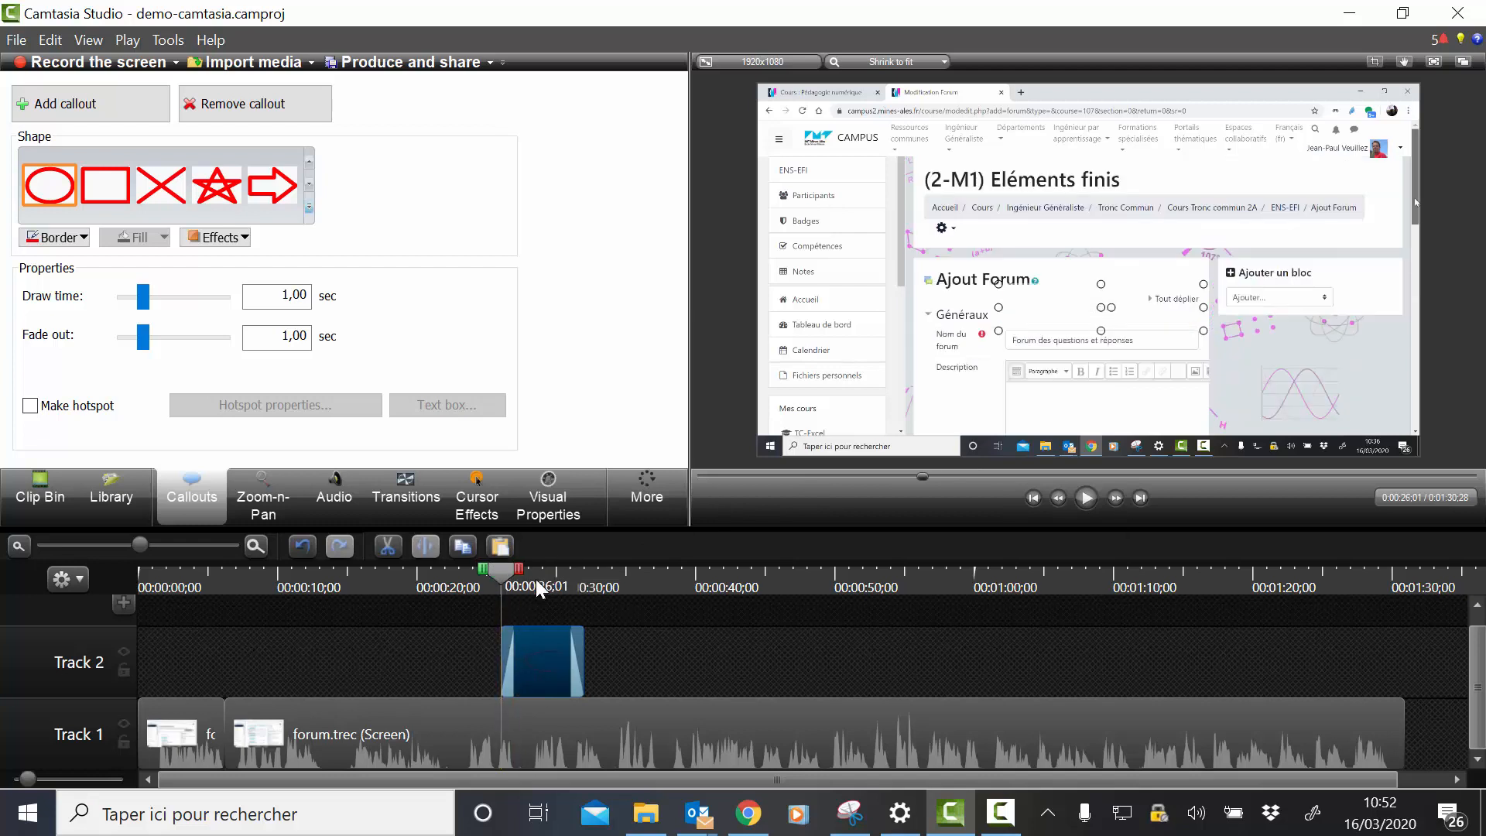
pyautogui.click(1080, 501)
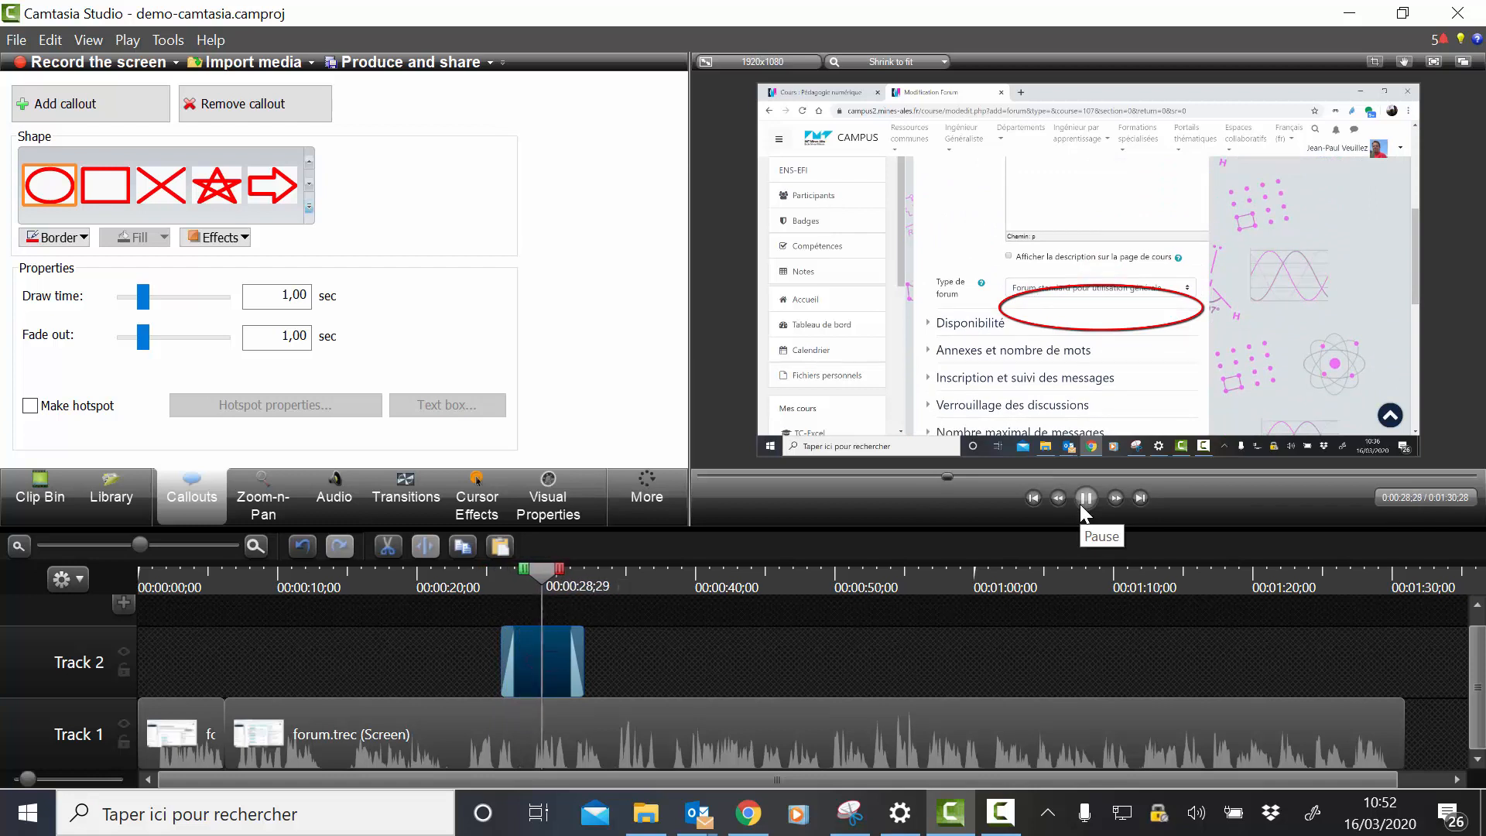
pyautogui.click(1086, 498)
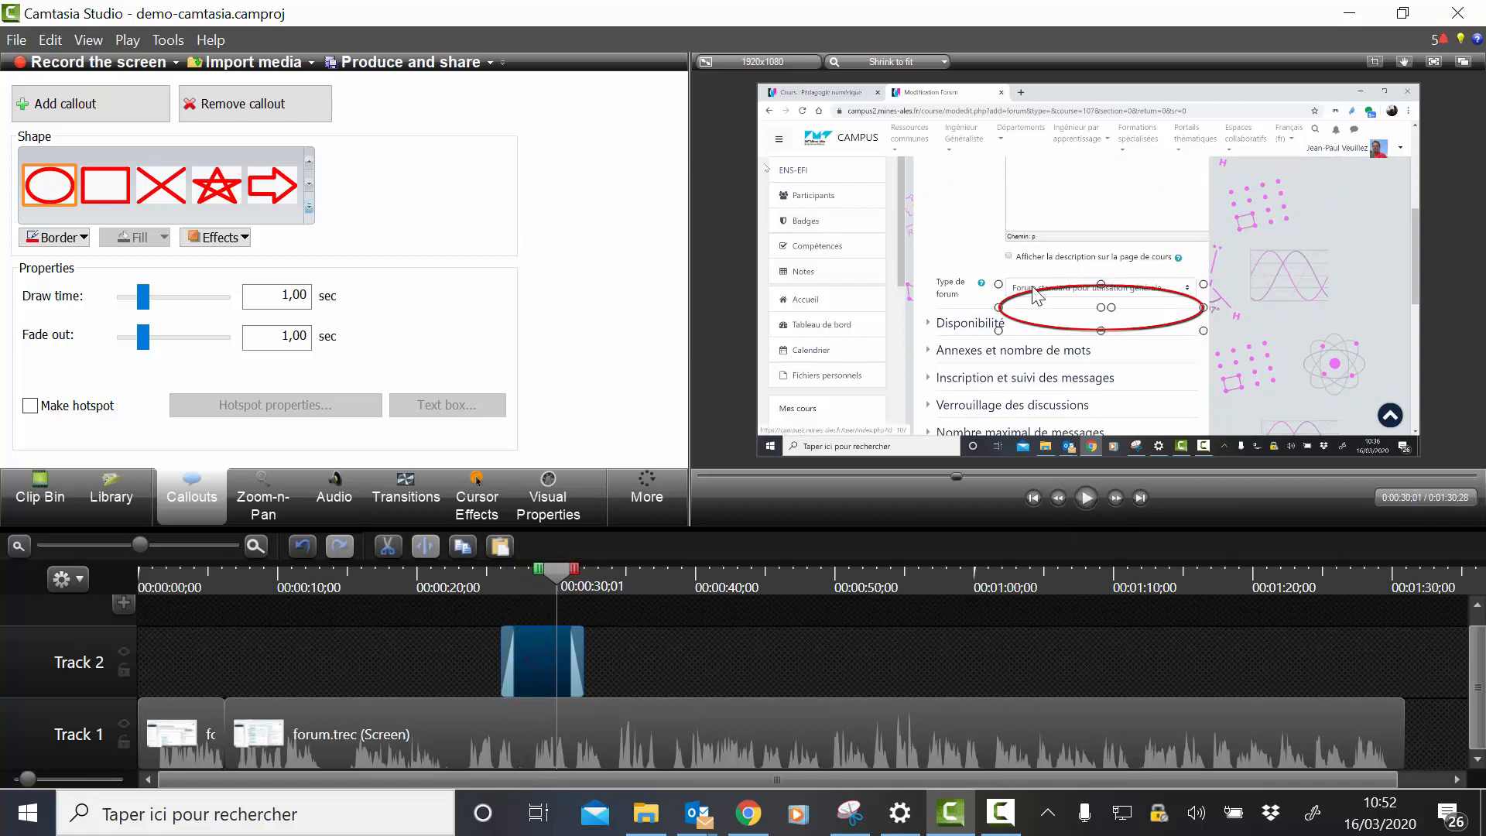
pyautogui.moveTo(1056, 329); pyautogui.dragTo(1055, 310)
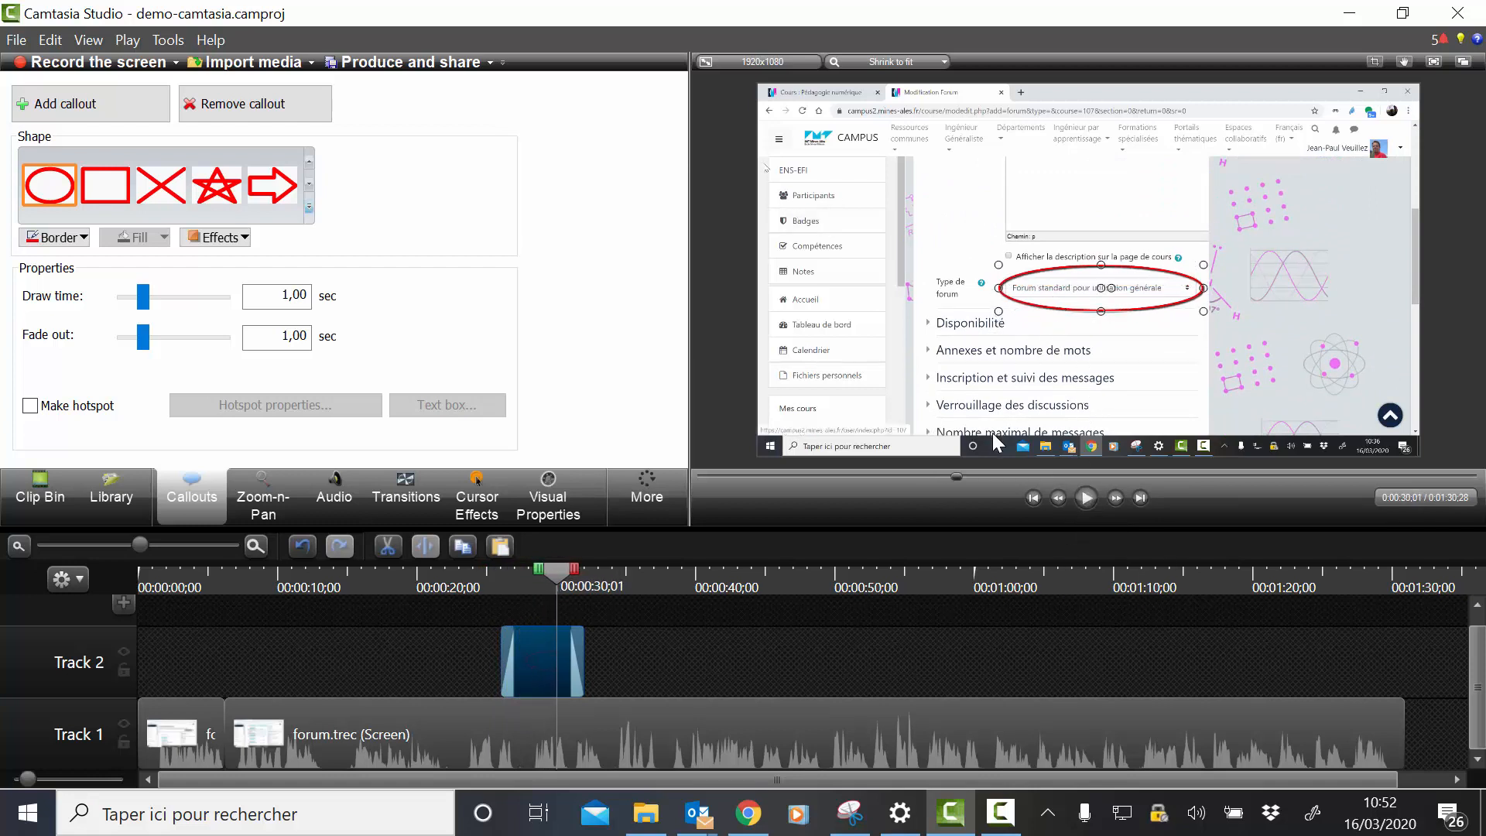
# - Set the oval callout to span about 32 to 37 seconds on Track 2 and reposition the oval around the Type de forum field at 00:00:33;03
pyautogui.click(1084, 495)
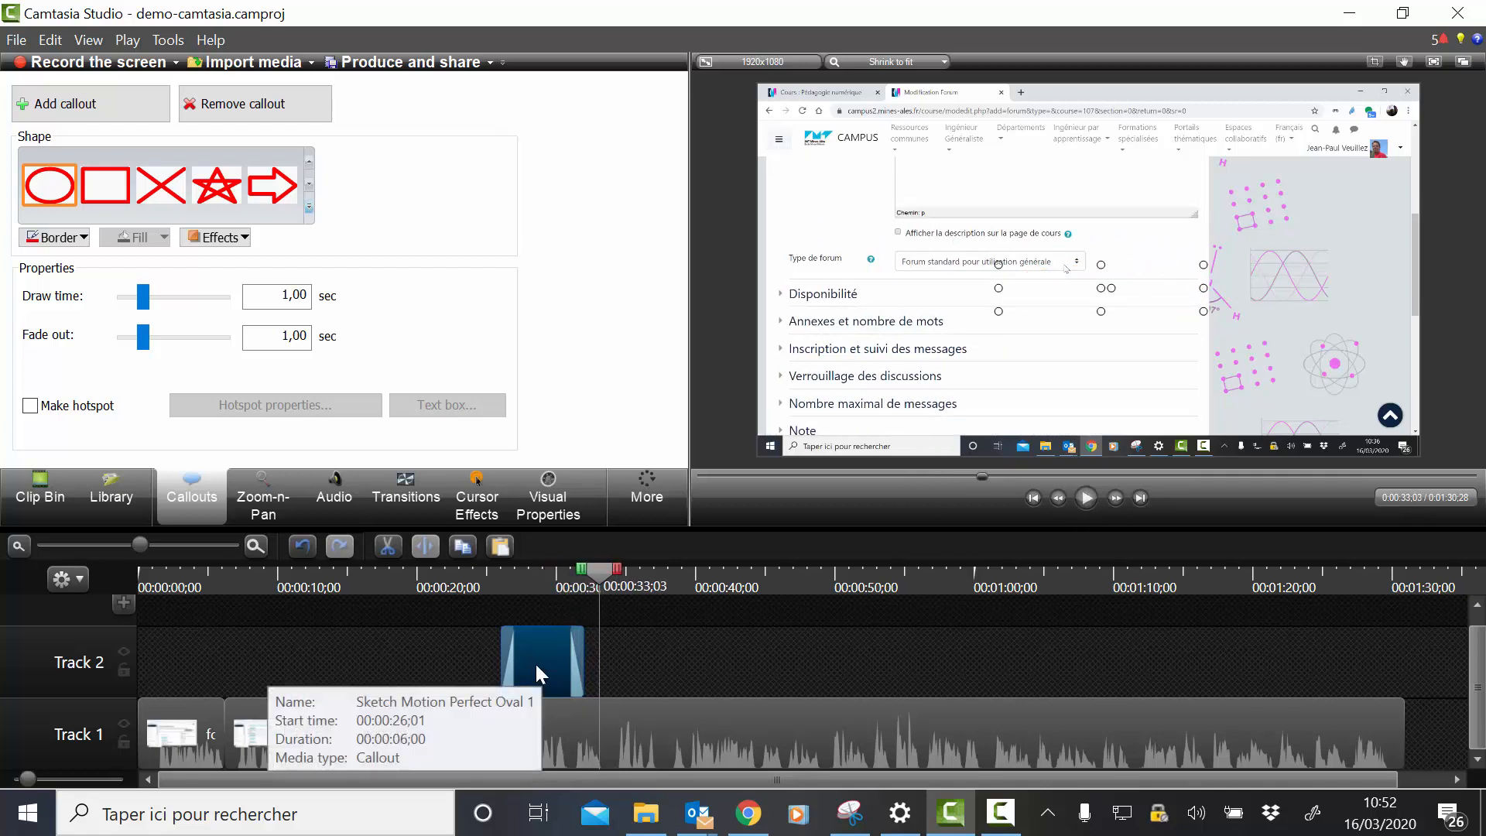
pyautogui.moveTo(534, 675); pyautogui.dragTo(646, 663)
pyautogui.moveTo(1020, 290); pyautogui.dragTo(901, 260)
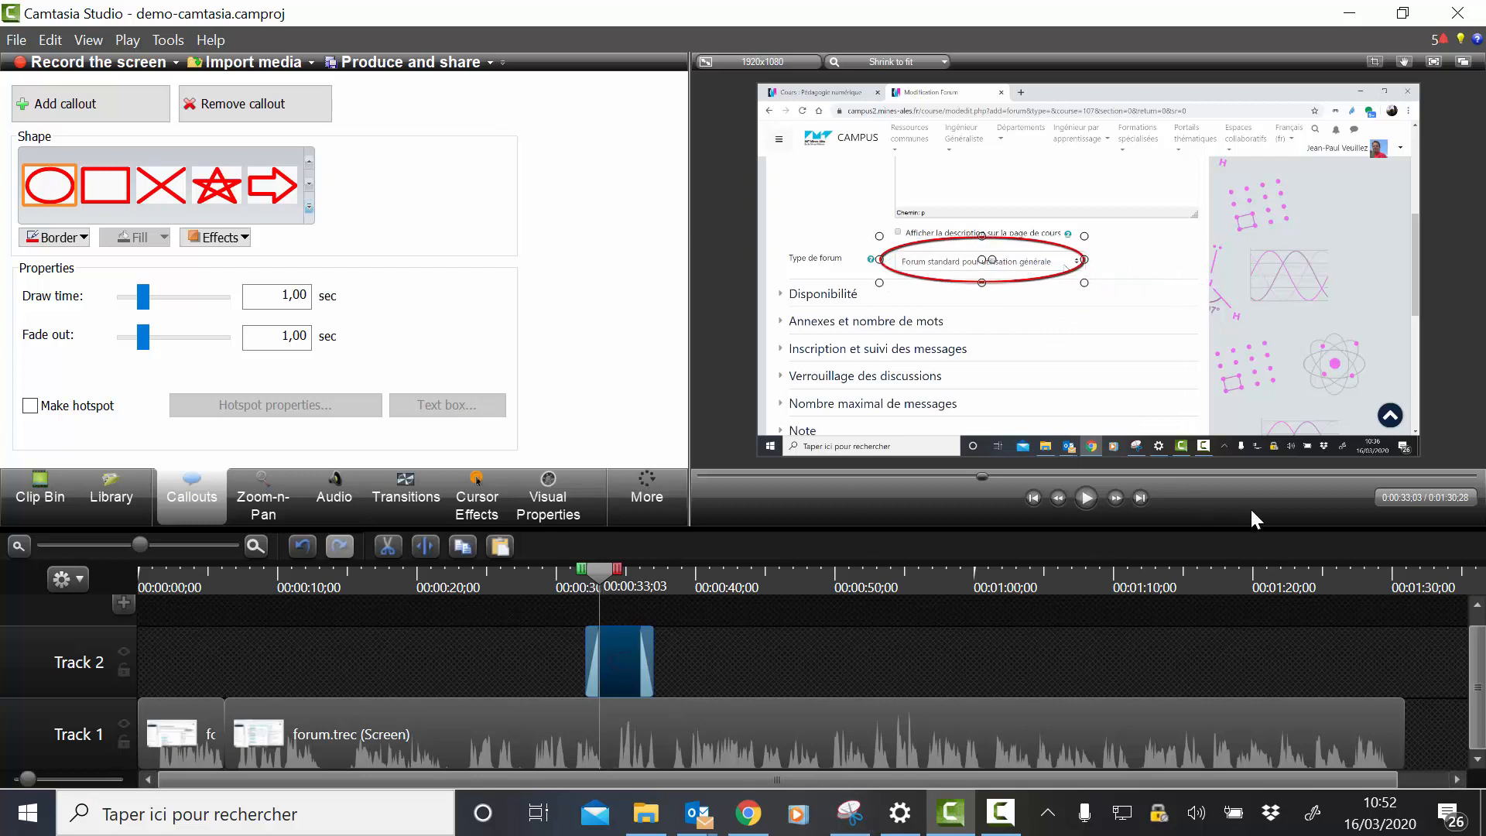
# - Add a green arrow callout on Track 2 at about 00:00:39;13, shrunk and rotated to point at the Annexes et nombre de mots heading
pyautogui.click(1080, 495)
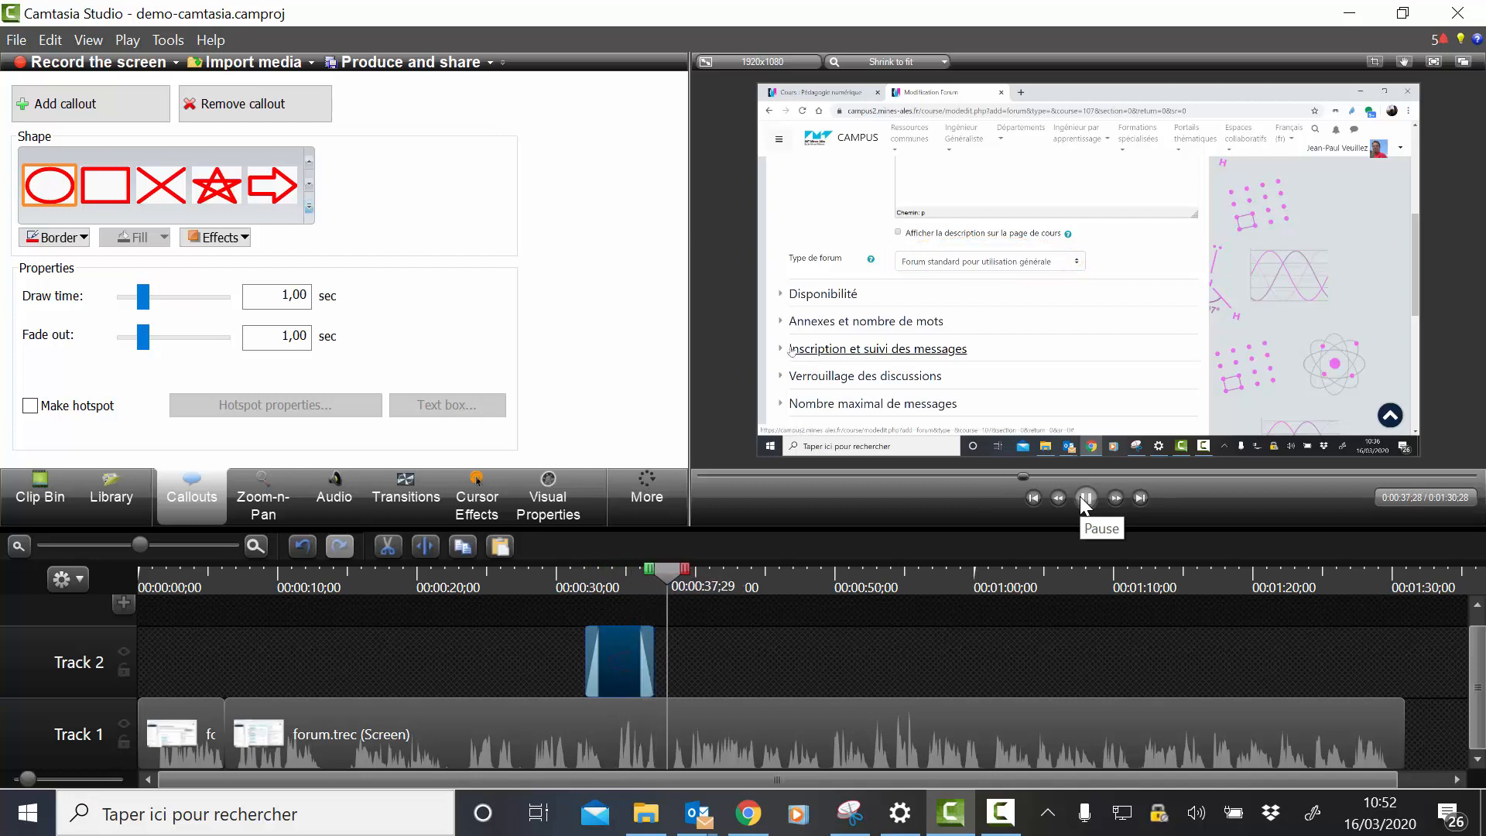
pyautogui.click(1080, 495)
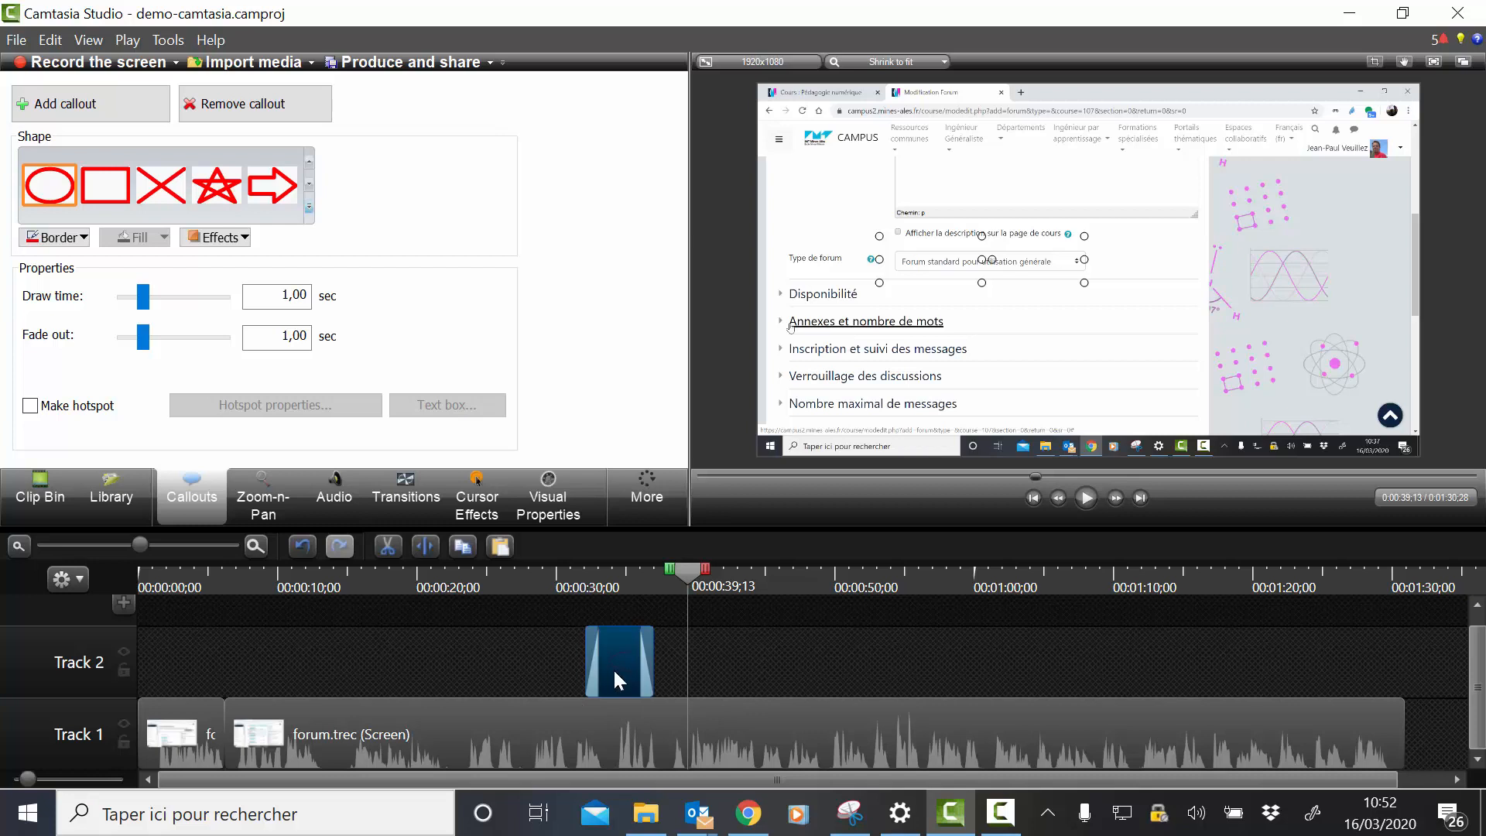
pyautogui.click(789, 652)
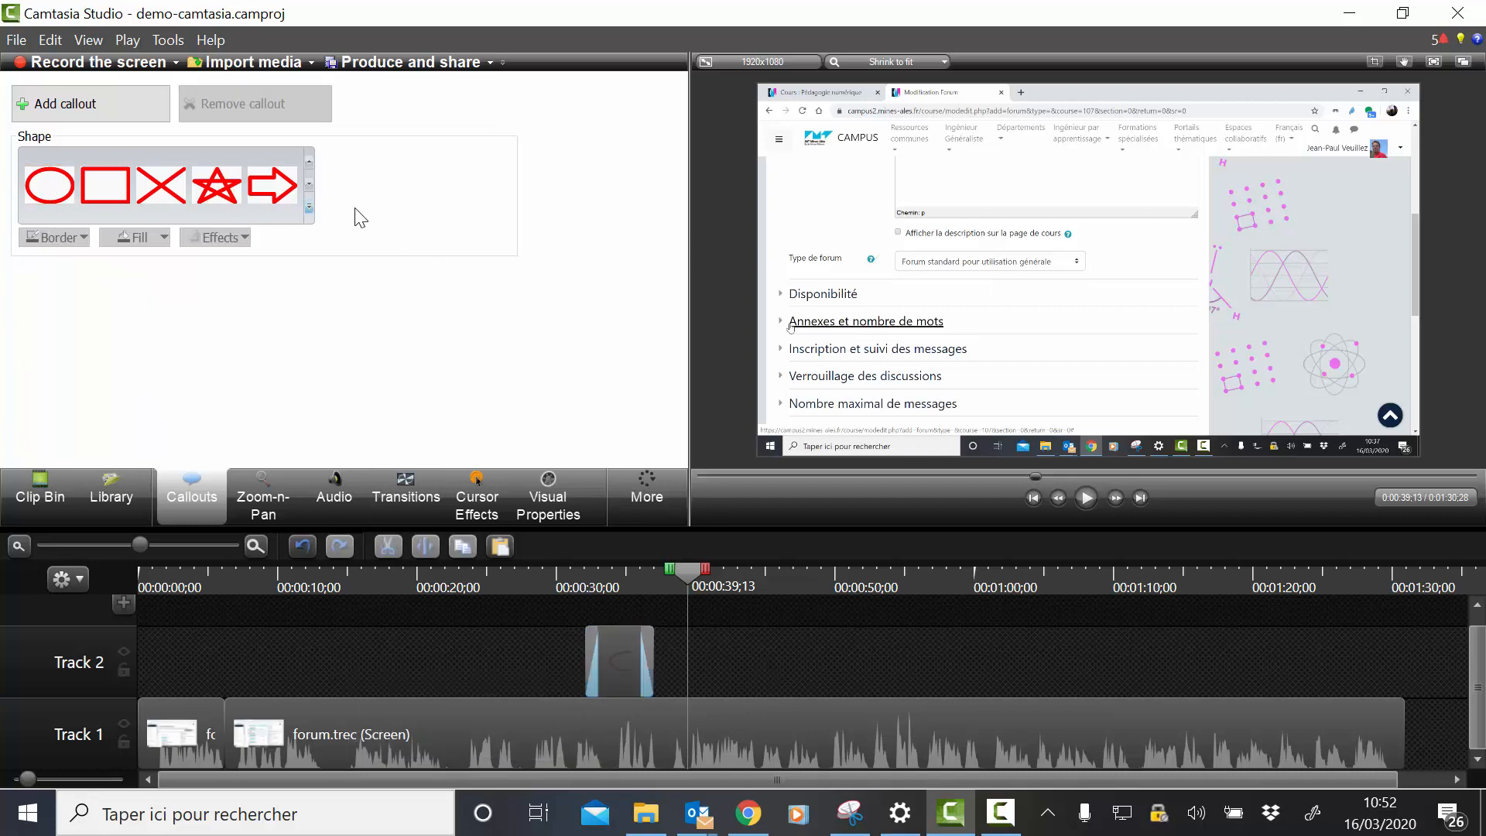
pyautogui.click(309, 206)
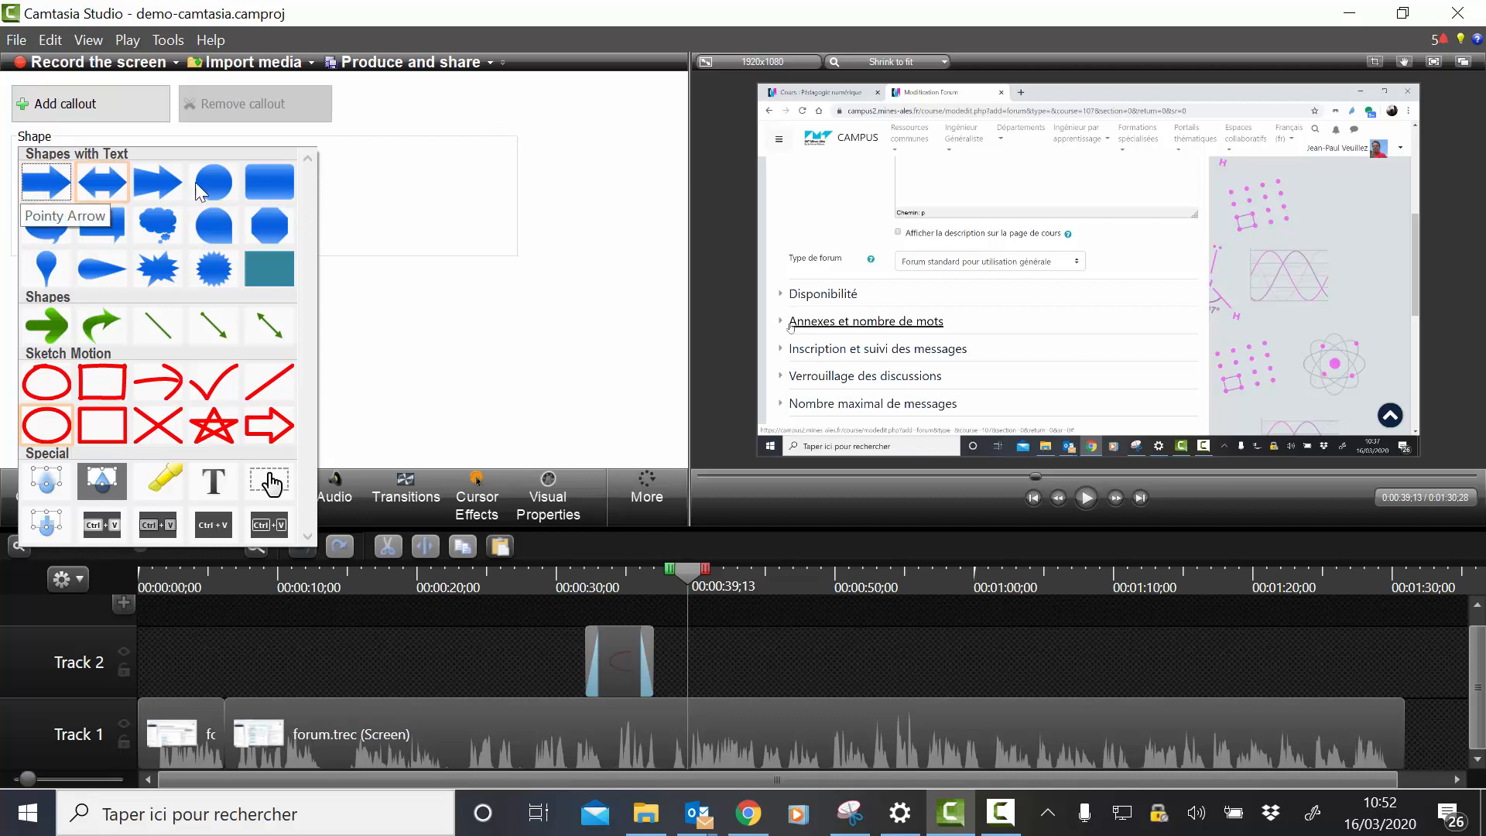
pyautogui.click(144, 195)
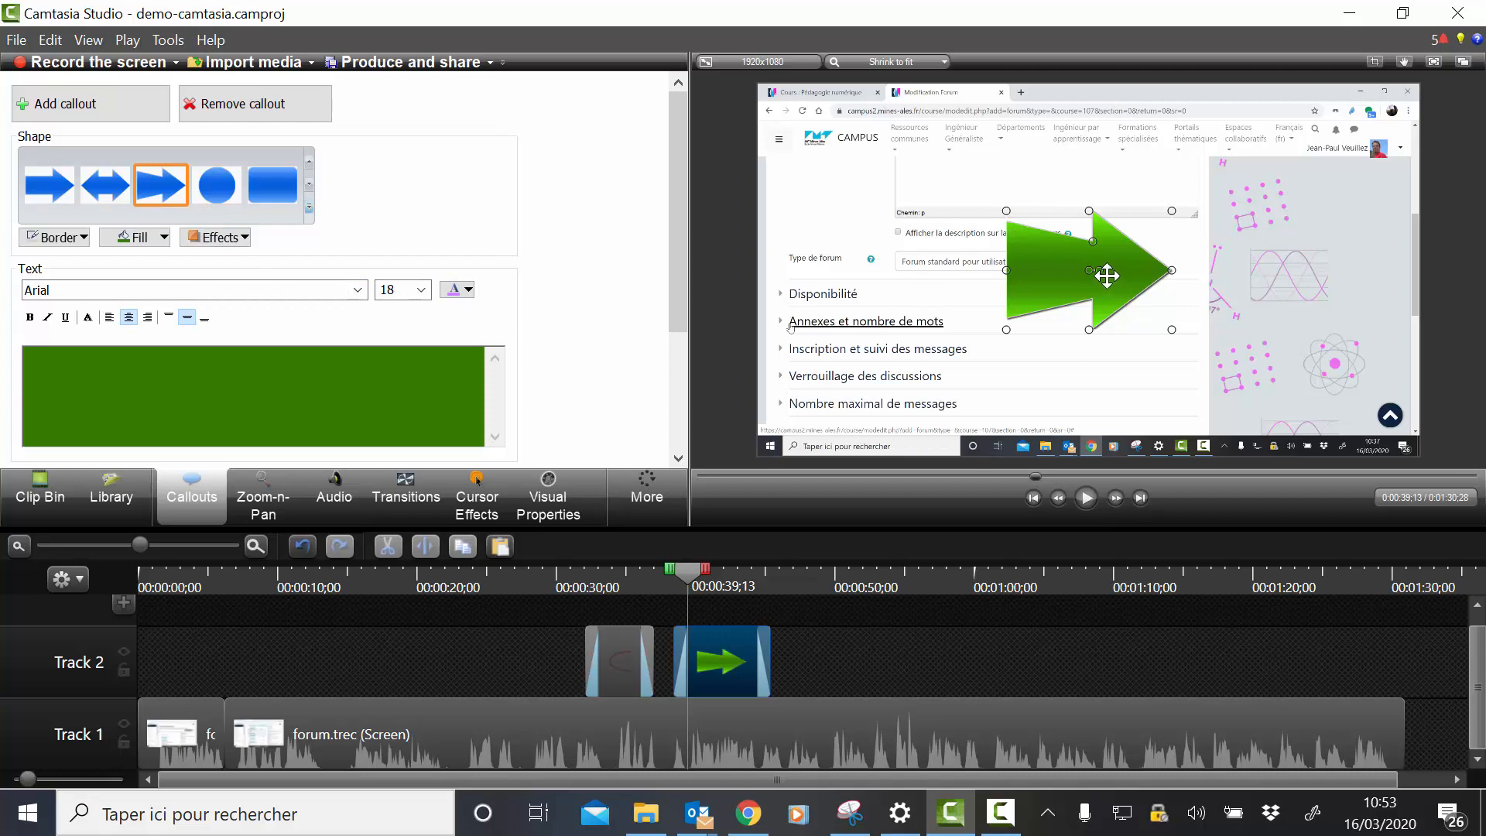
pyautogui.moveTo(1100, 268); pyautogui.dragTo(850, 335)
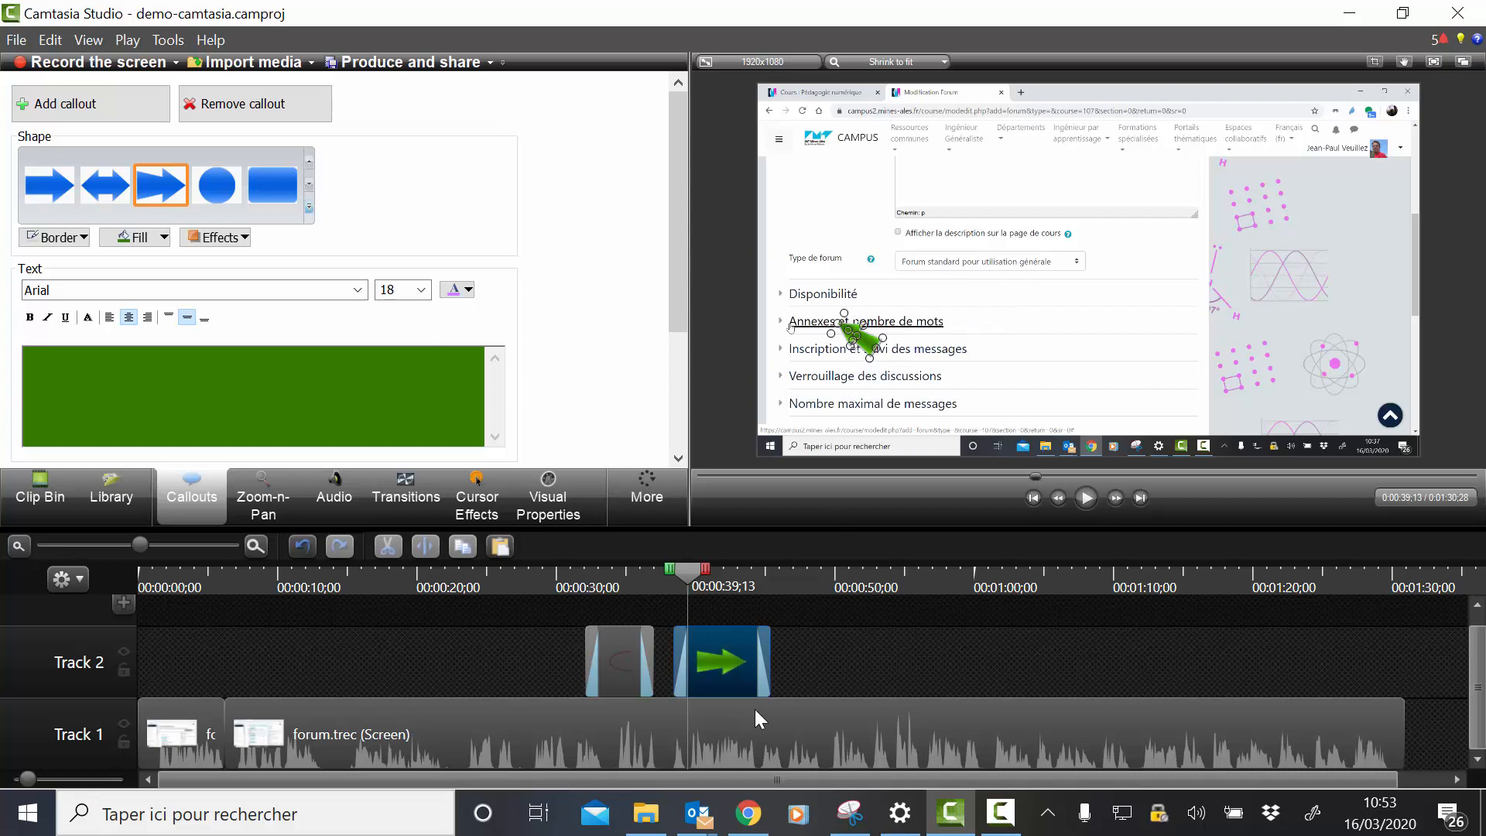
# - Shorten the arrow callout on Track 2 to about 5 seconds and play it back from 00:00:38;13
pyautogui.moveTo(767, 663)
pyautogui.mouseDown()
pyautogui.moveTo(732, 663)
pyautogui.moveTo(747, 664)
pyautogui.mouseUp()
pyautogui.moveTo(686, 571); pyautogui.dragTo(676, 571)
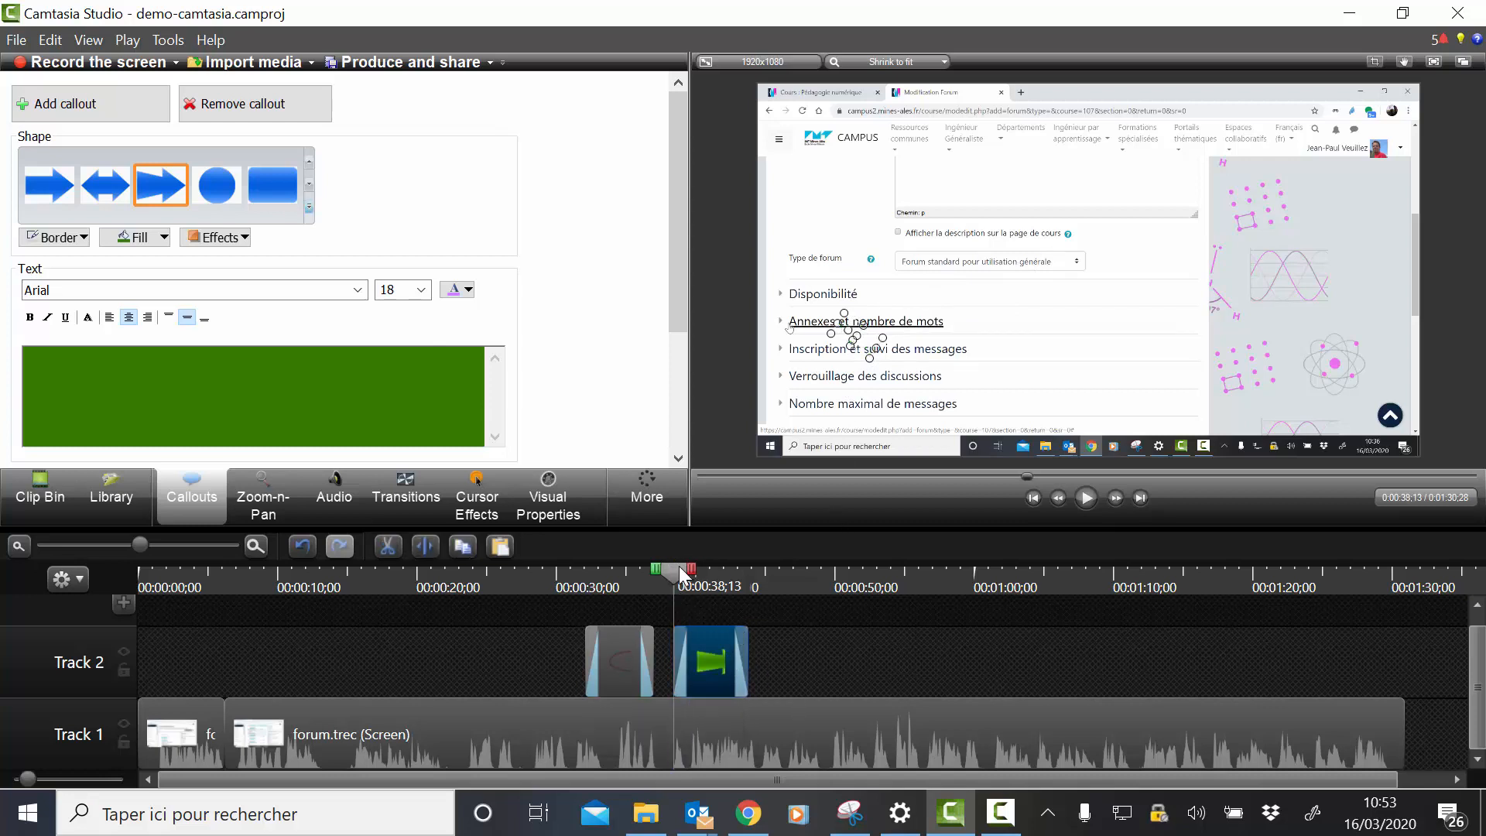
pyautogui.press('space')
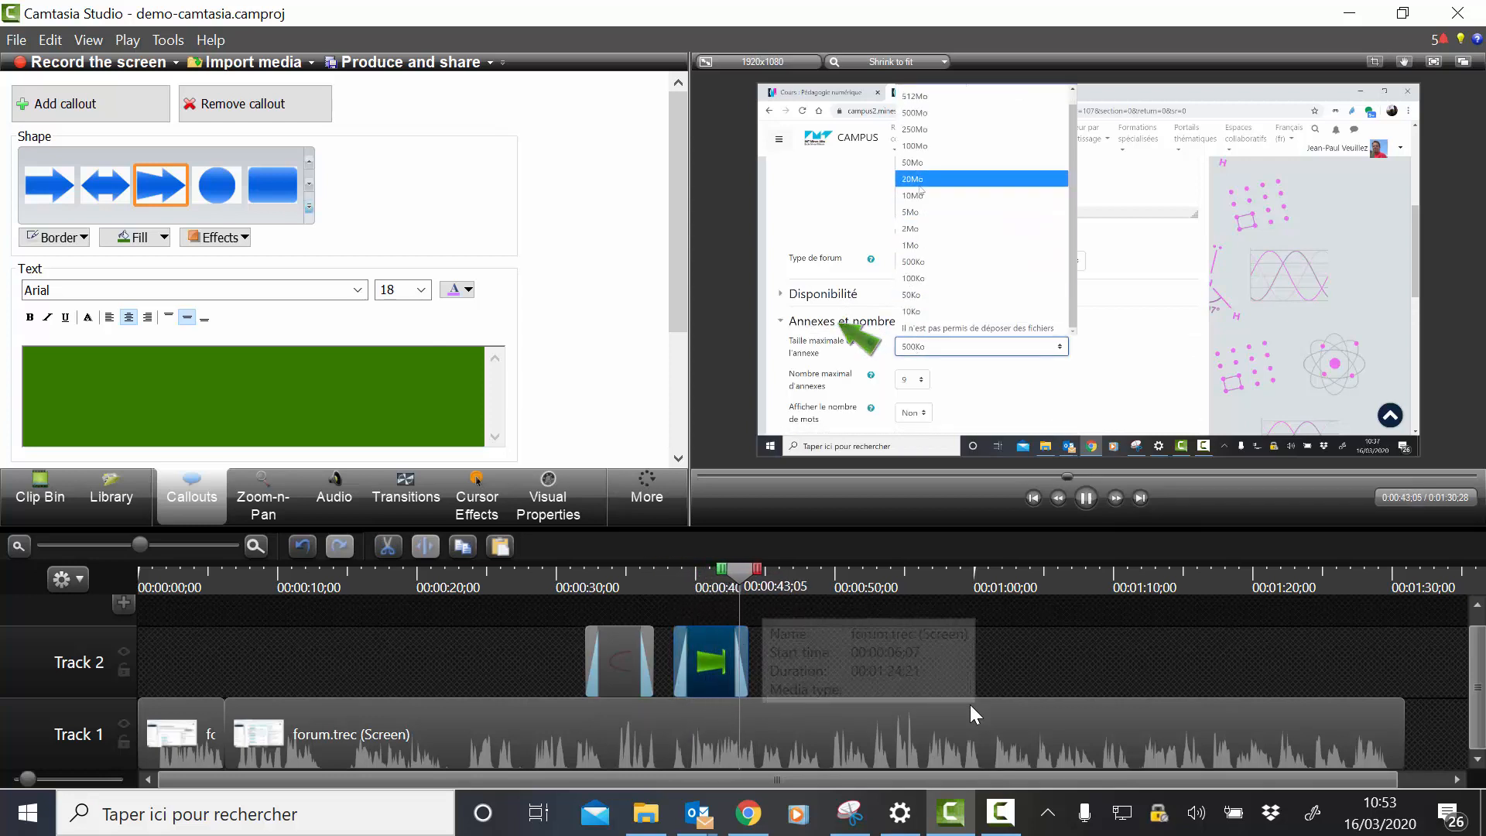
pyautogui.press('space')
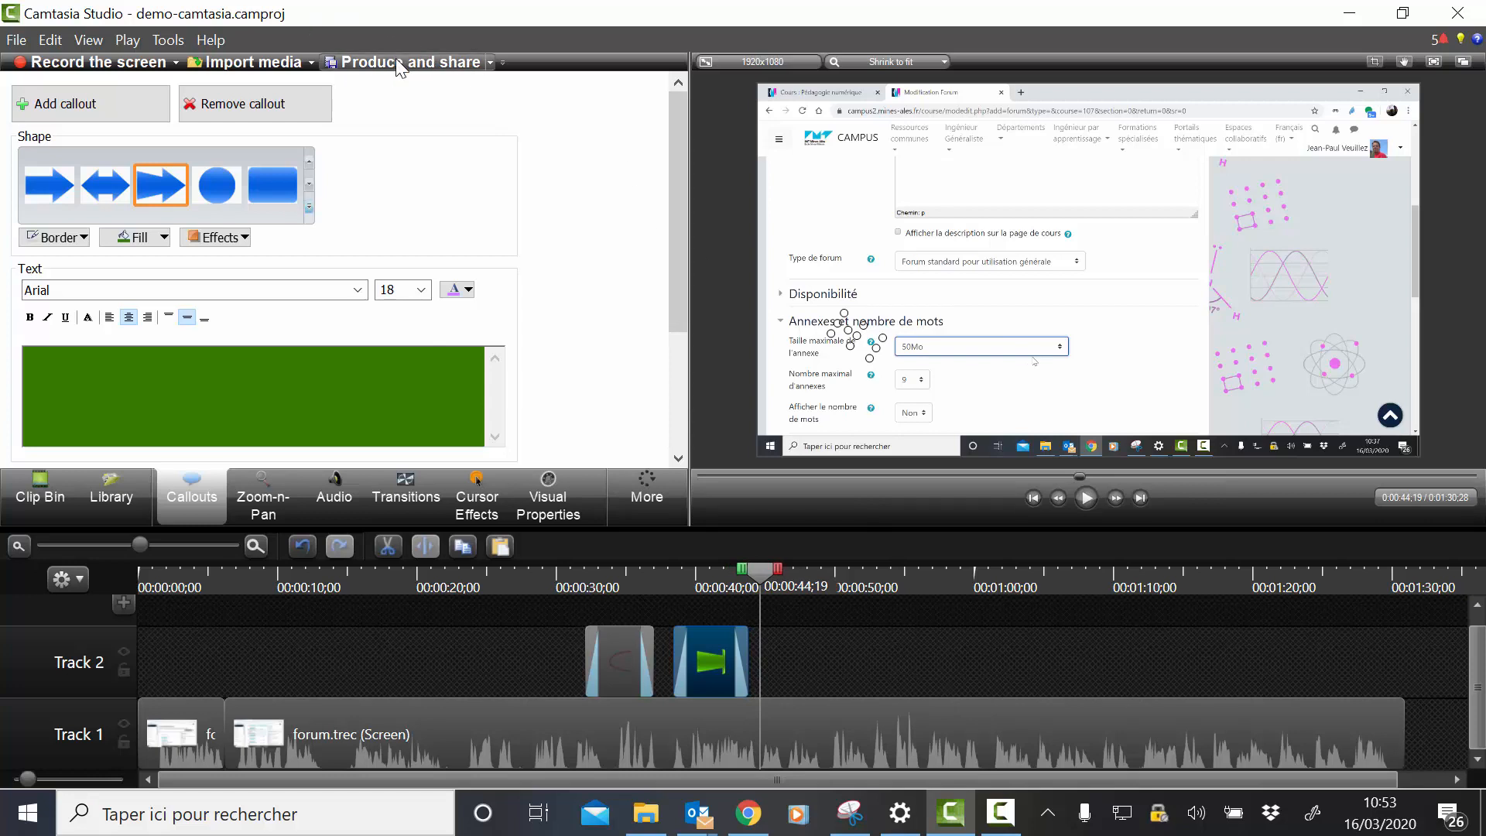
# - Start producing the video with the MP4 with Smart Player (up to 1080p) preset and proceed to the file settings
pyautogui.click(456, 69)
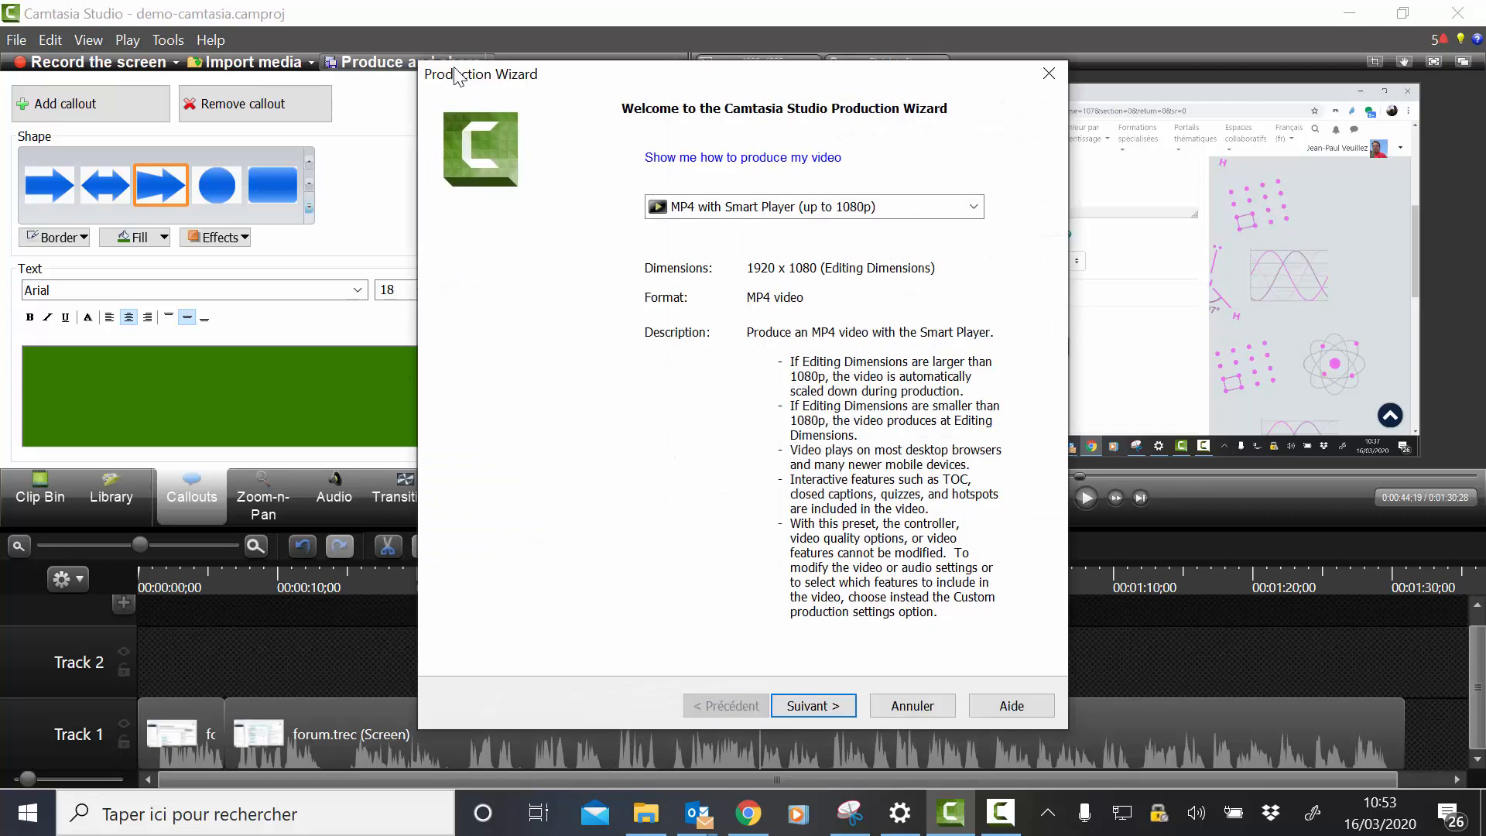
pyautogui.click(732, 213)
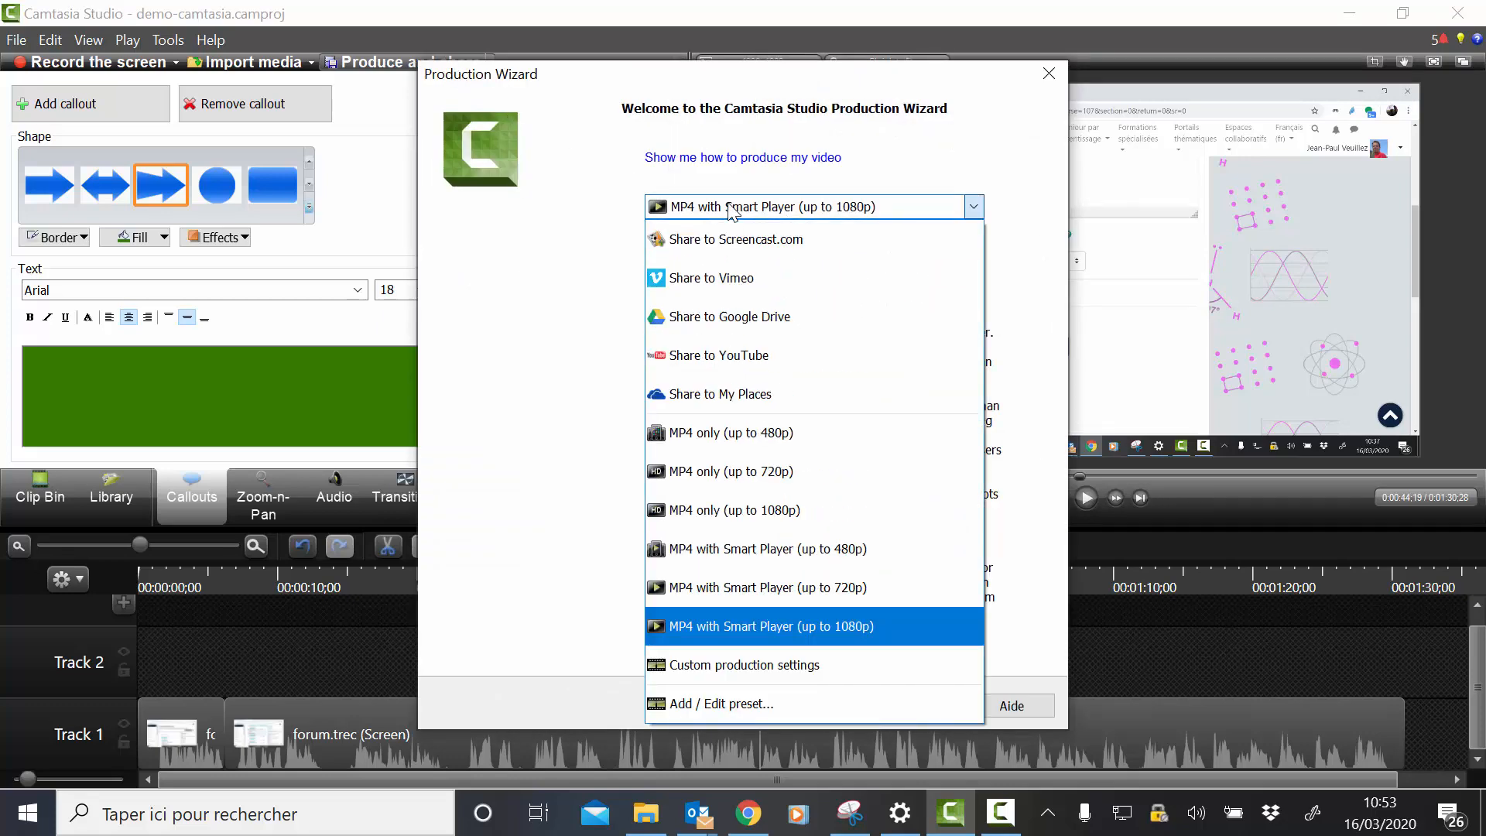
pyautogui.click(732, 208)
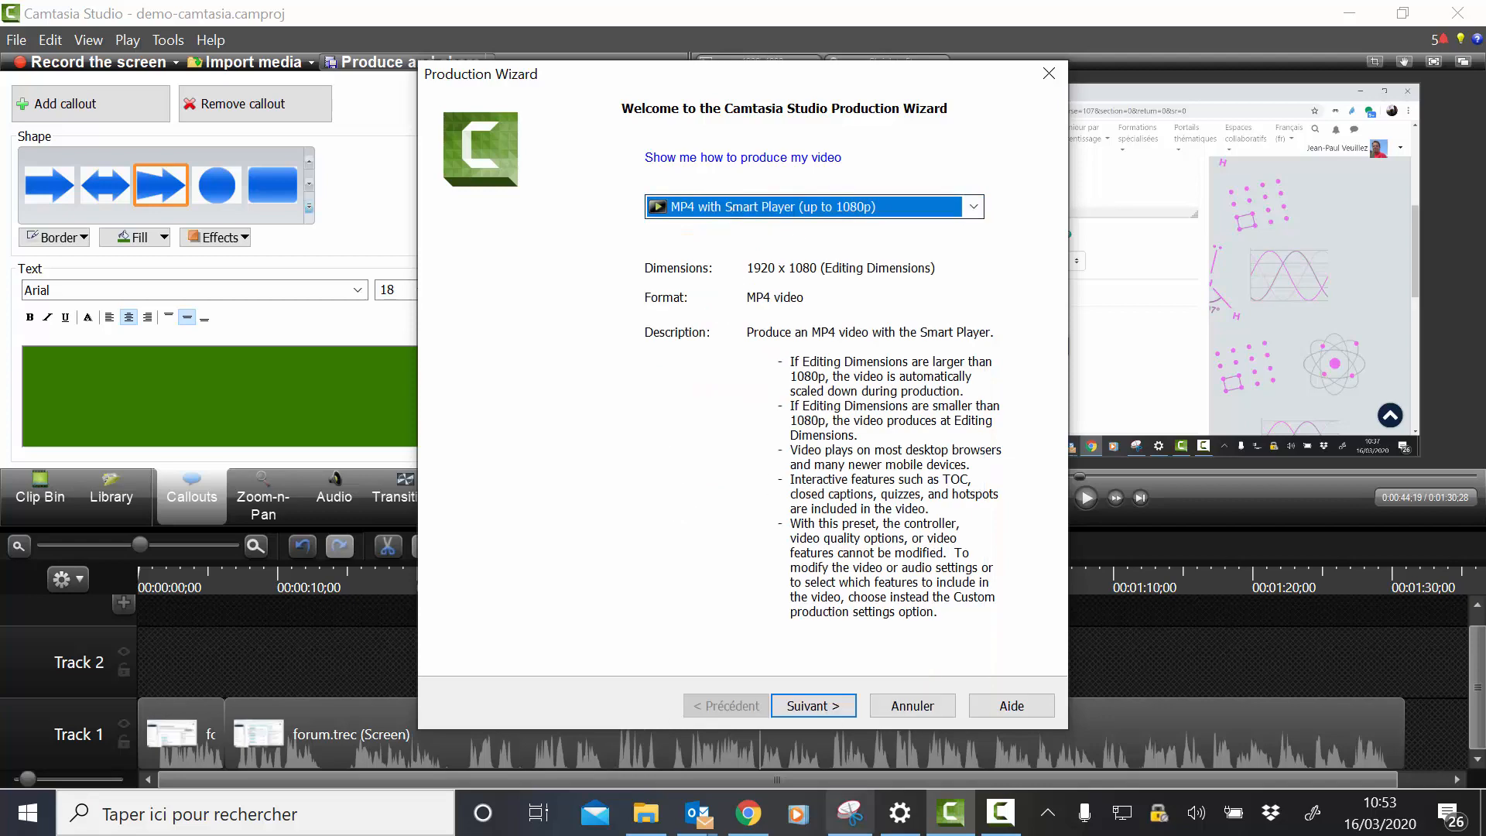
pyautogui.click(817, 703)
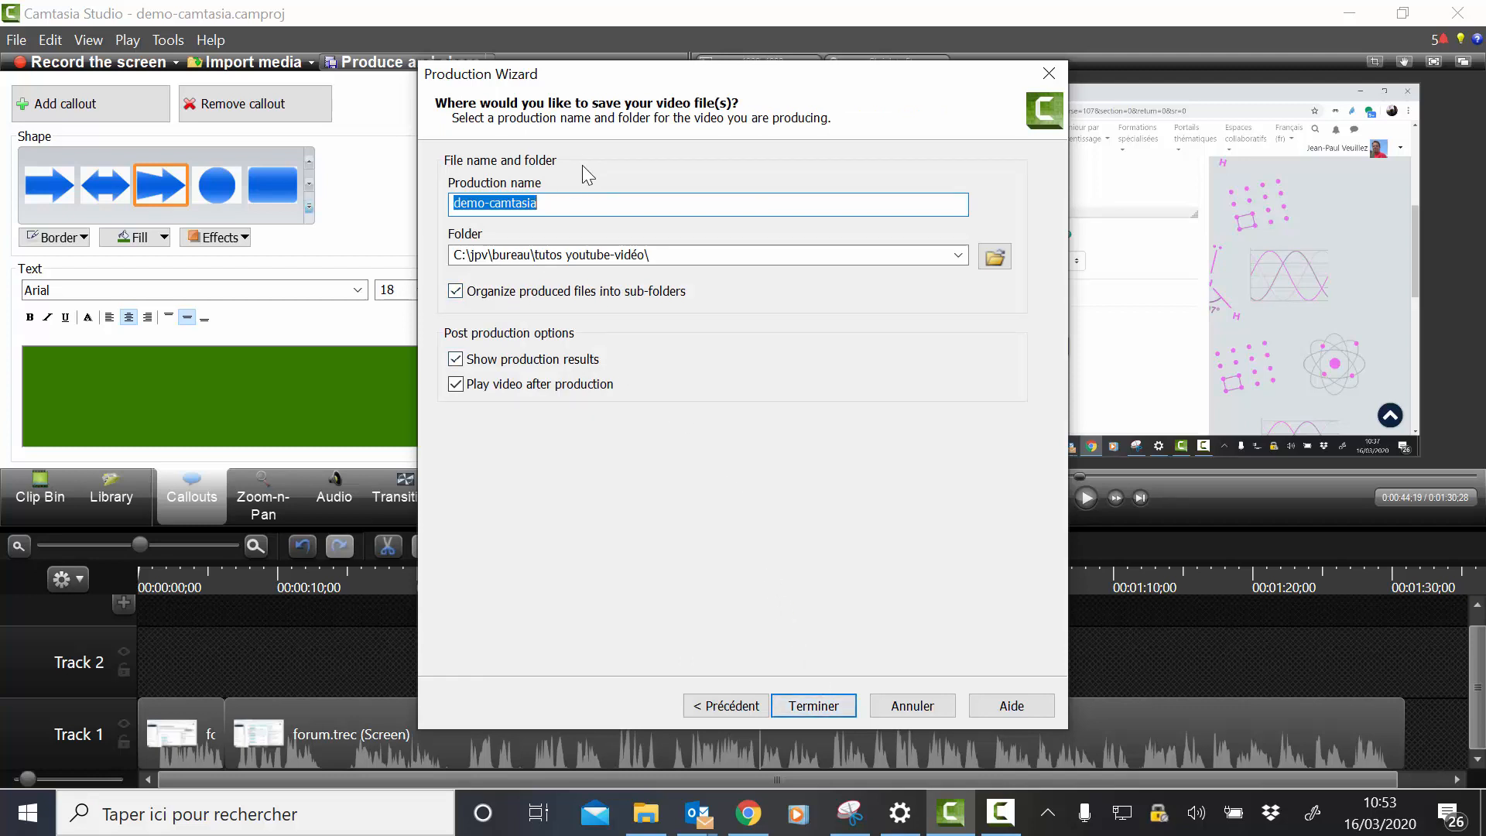
# - Keep the production name demo-camtasia, turn off organizing produced files into sub-folders, and start the production, overwriting the existing files
pyautogui.click(566, 198)
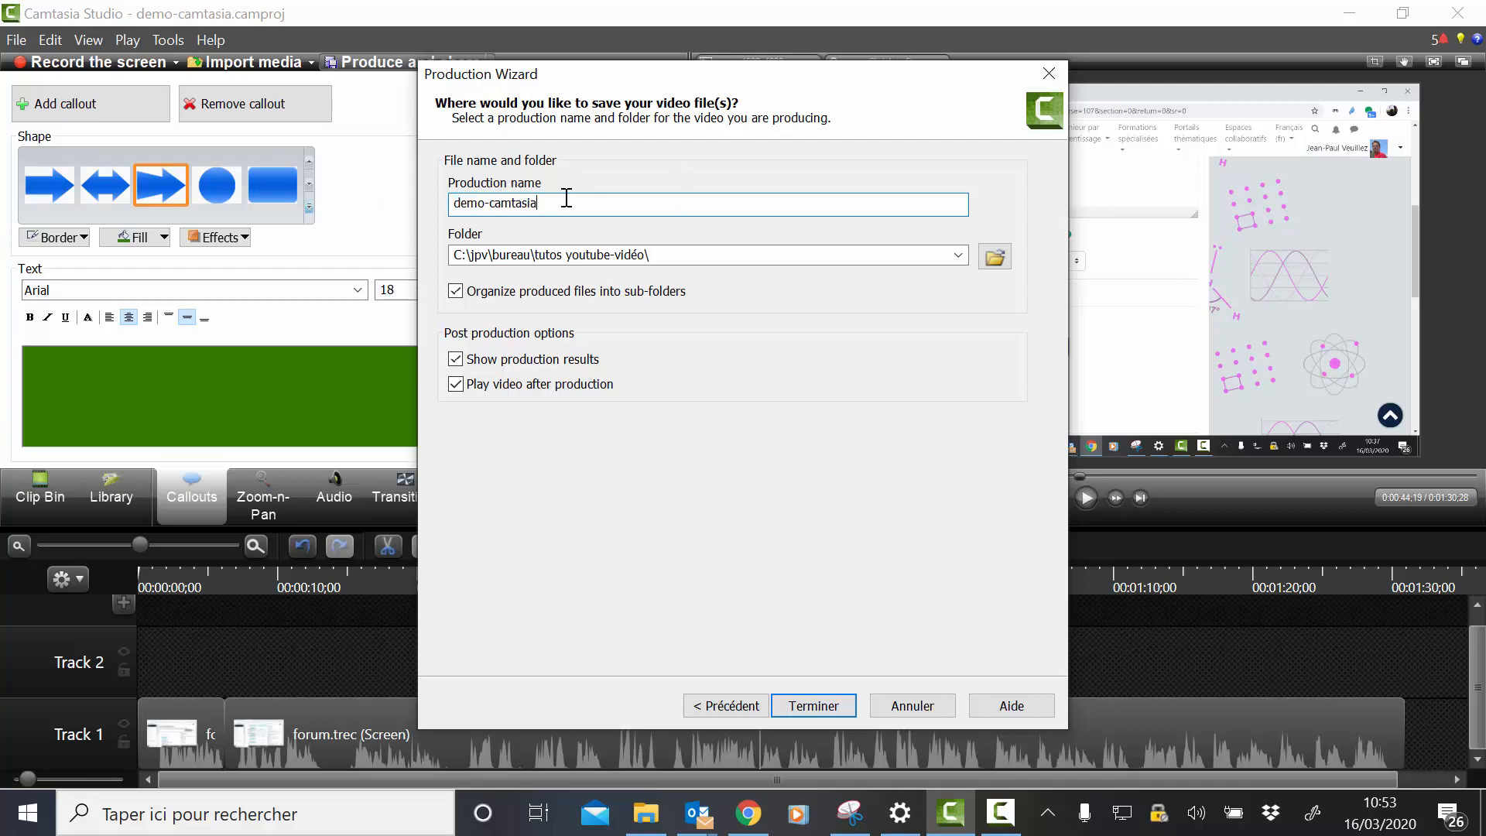
pyautogui.click(458, 292)
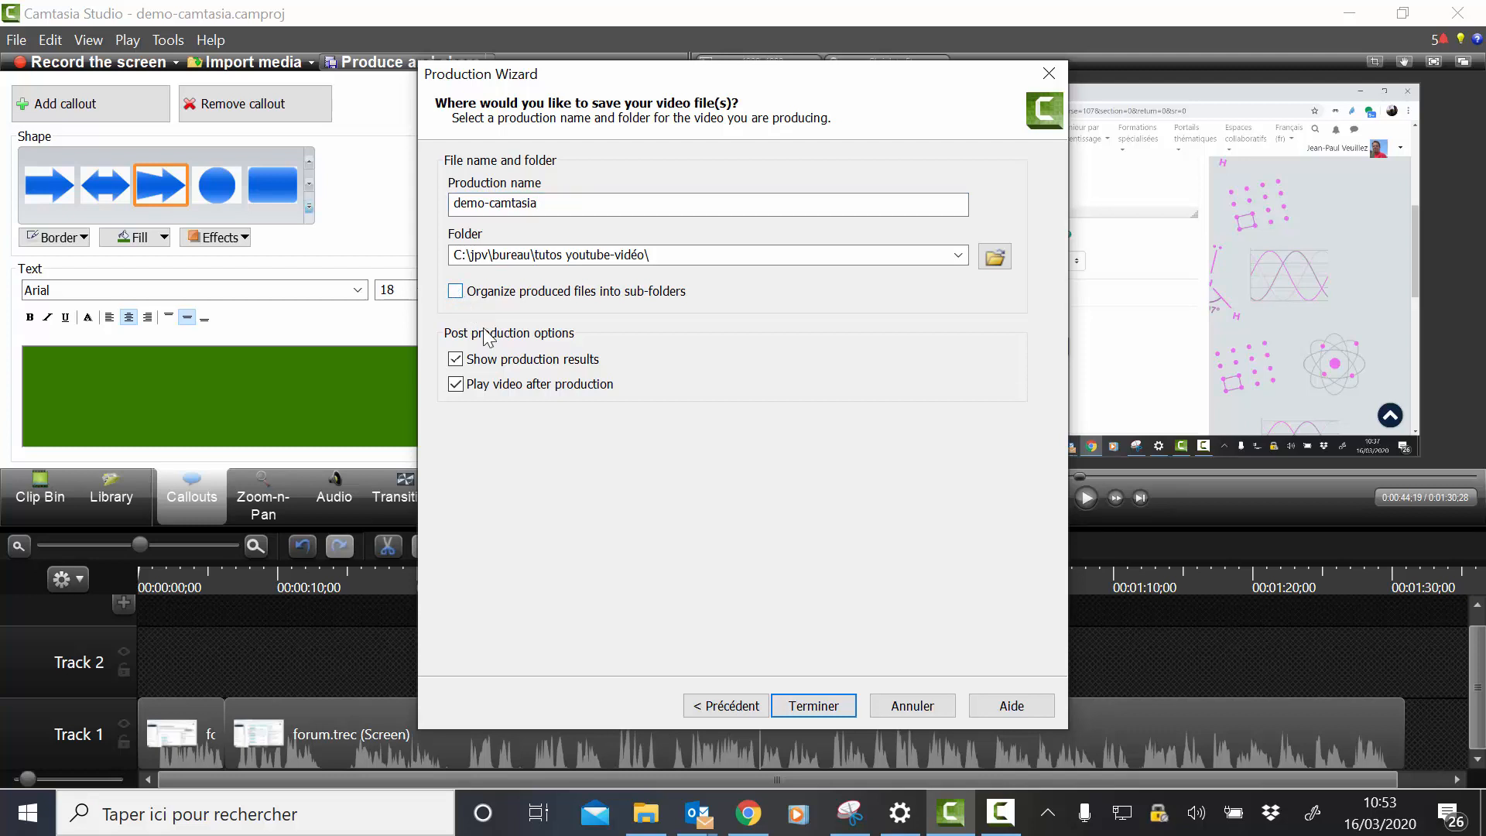
pyautogui.click(812, 705)
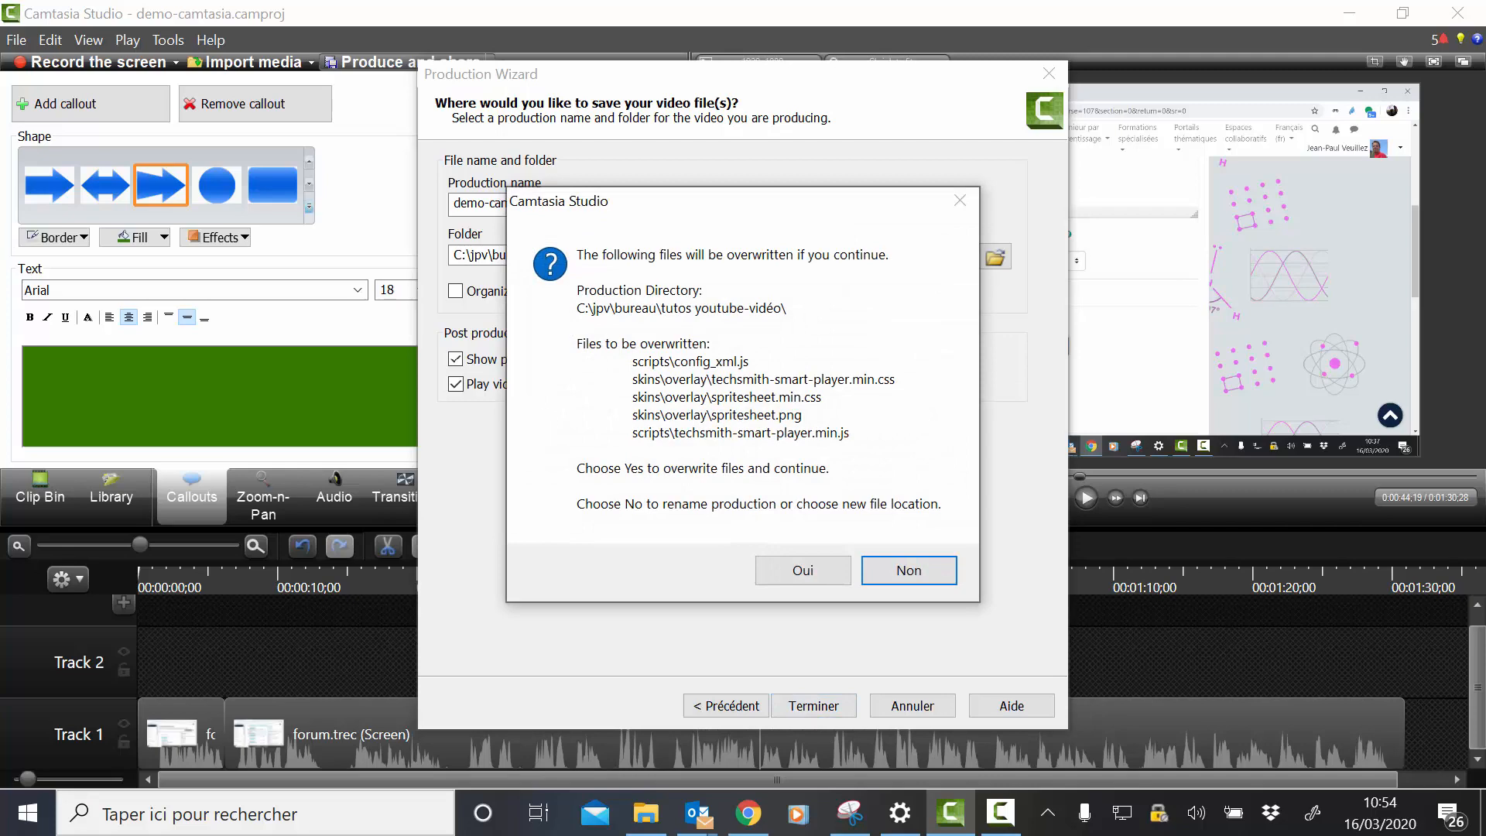
pyautogui.click(825, 585)
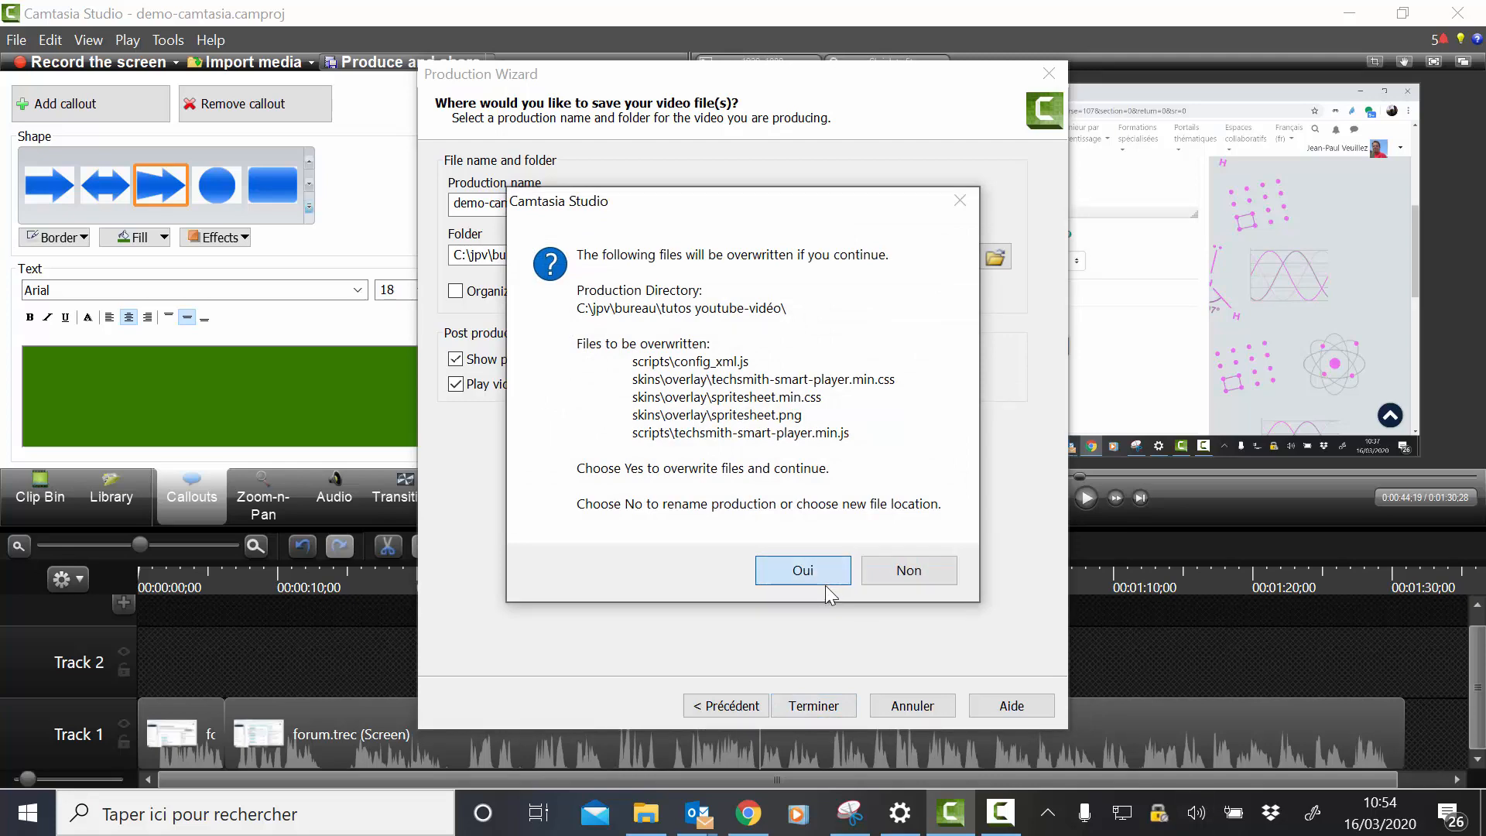